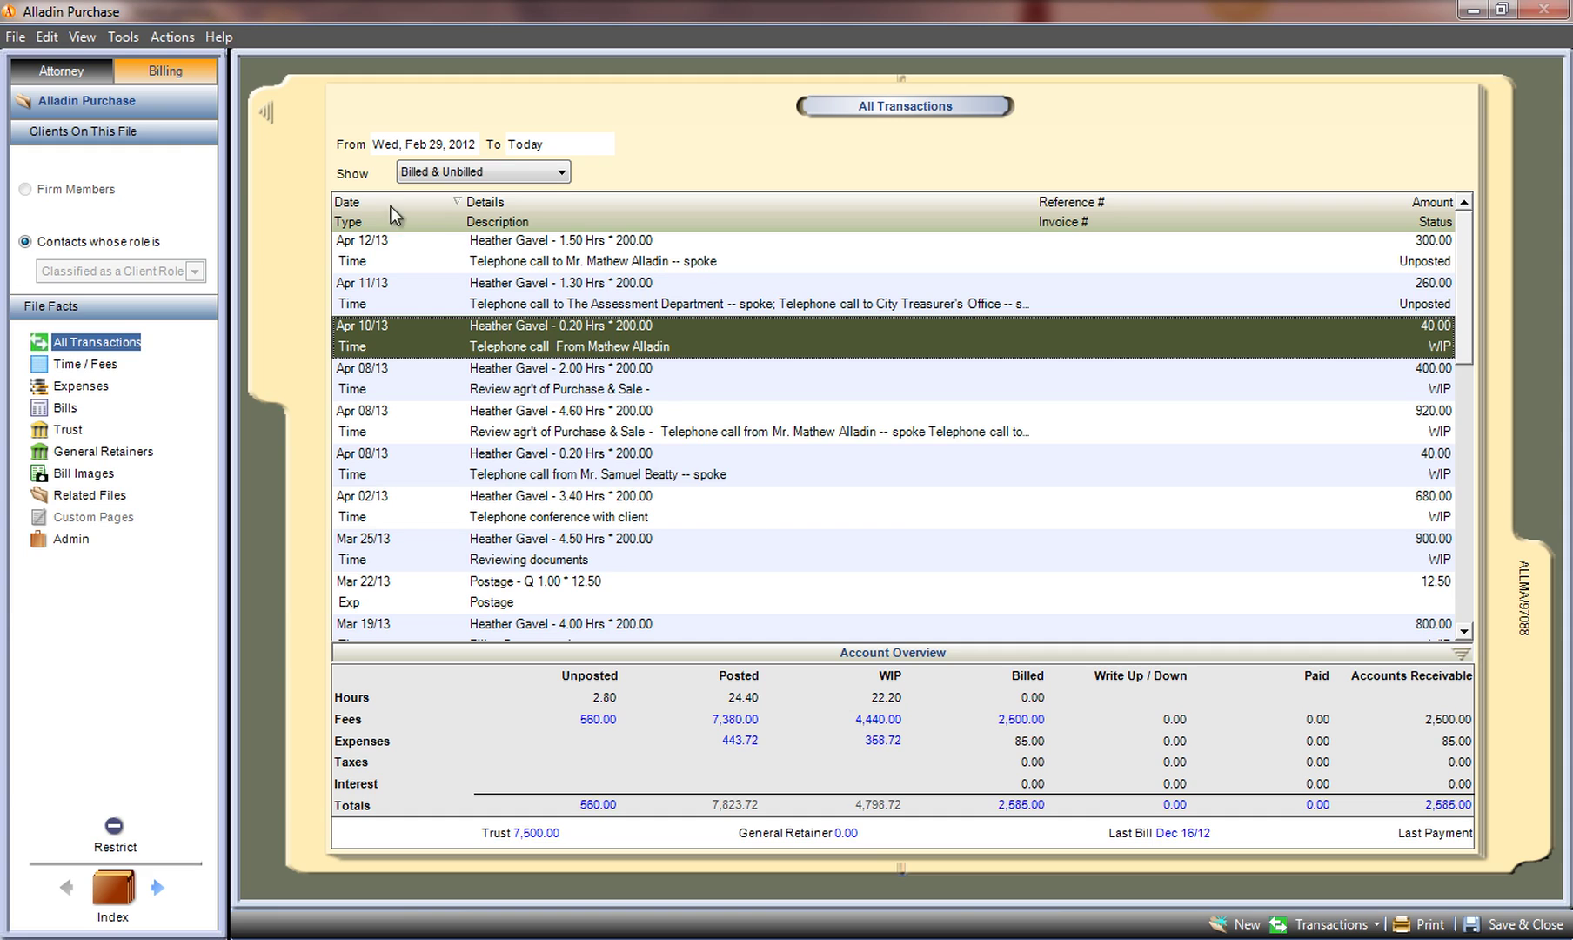
Record a phone call to the file's client, noting next week's meeting and "Wanted billing information, will get back to him.".
click(91, 78)
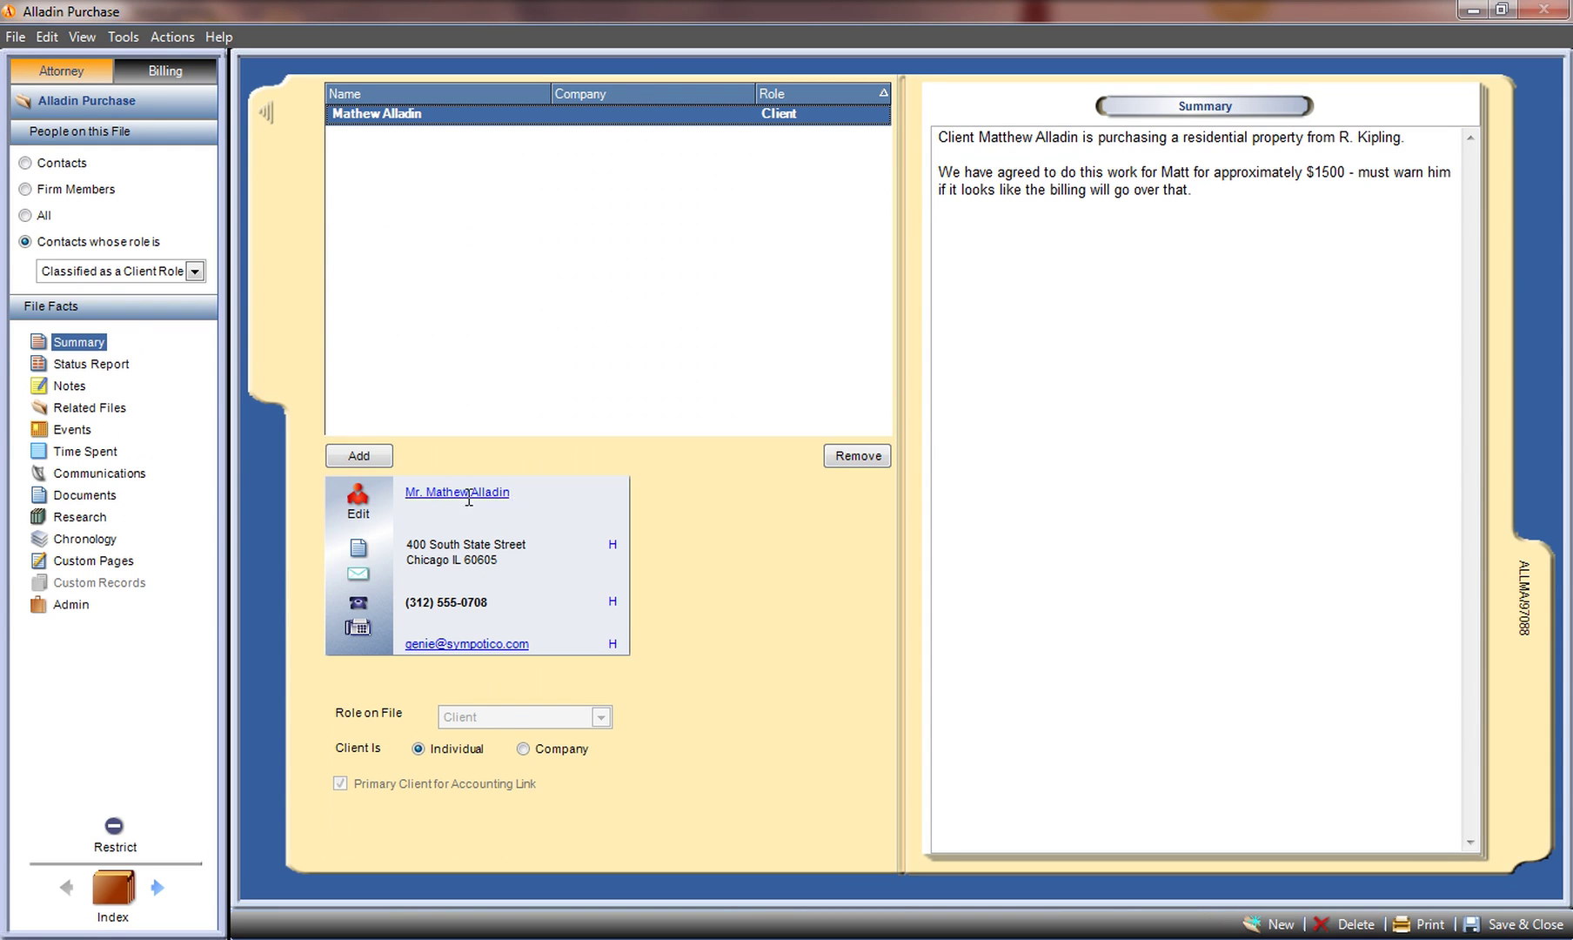
click(358, 602)
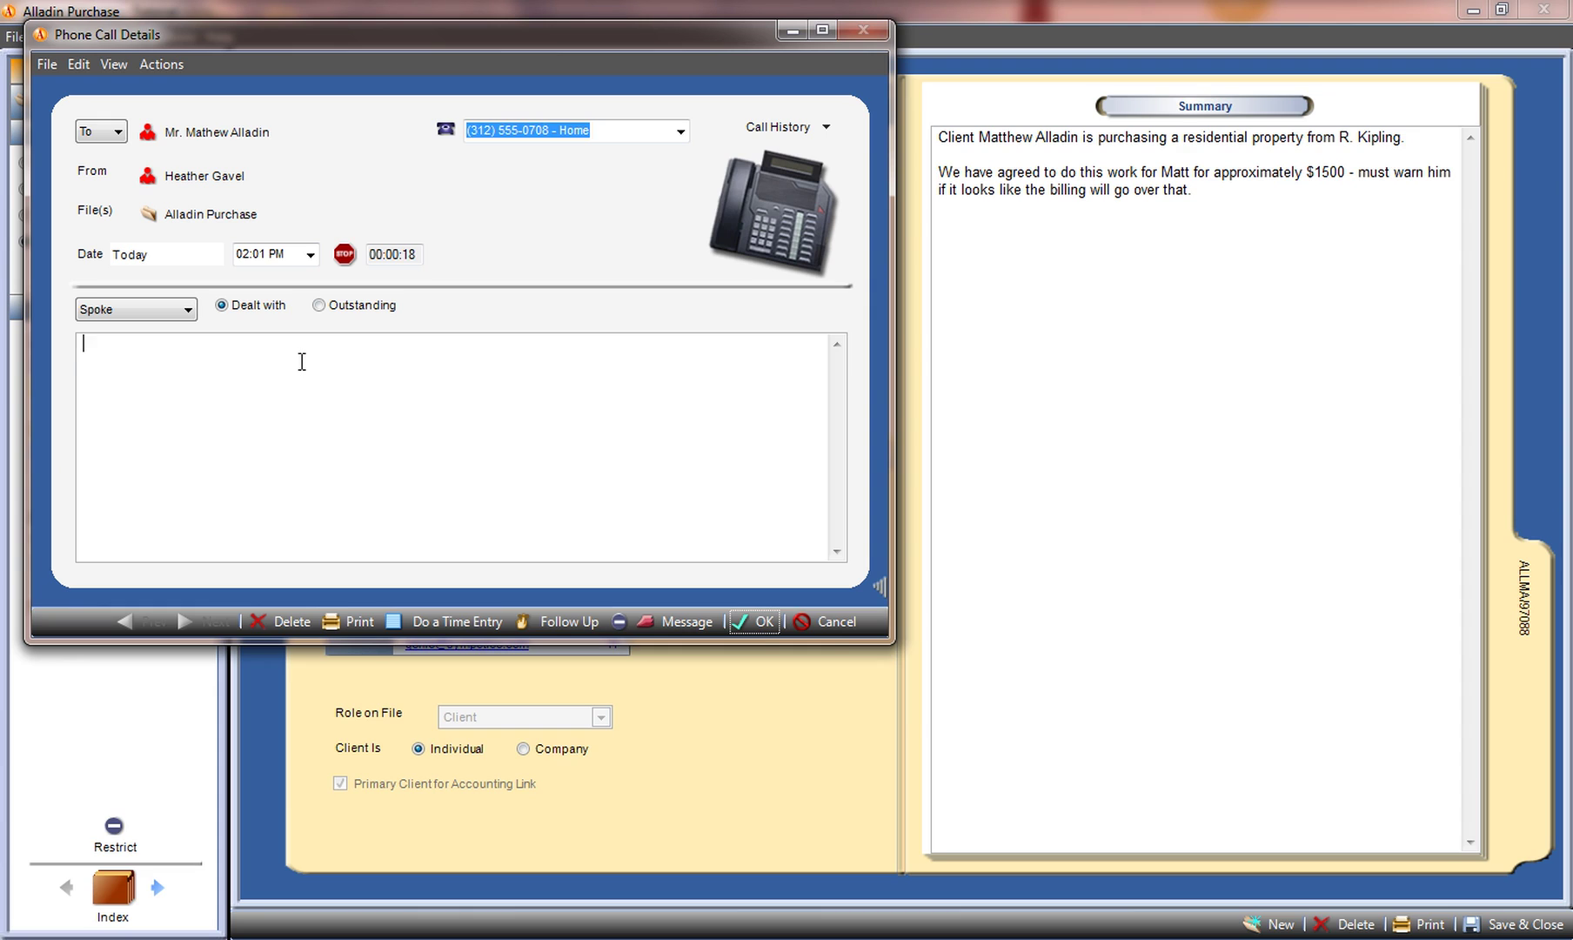
text(Spoke to Matthew regarding next weeks meeting... Wanted billing information, will get back to him.)
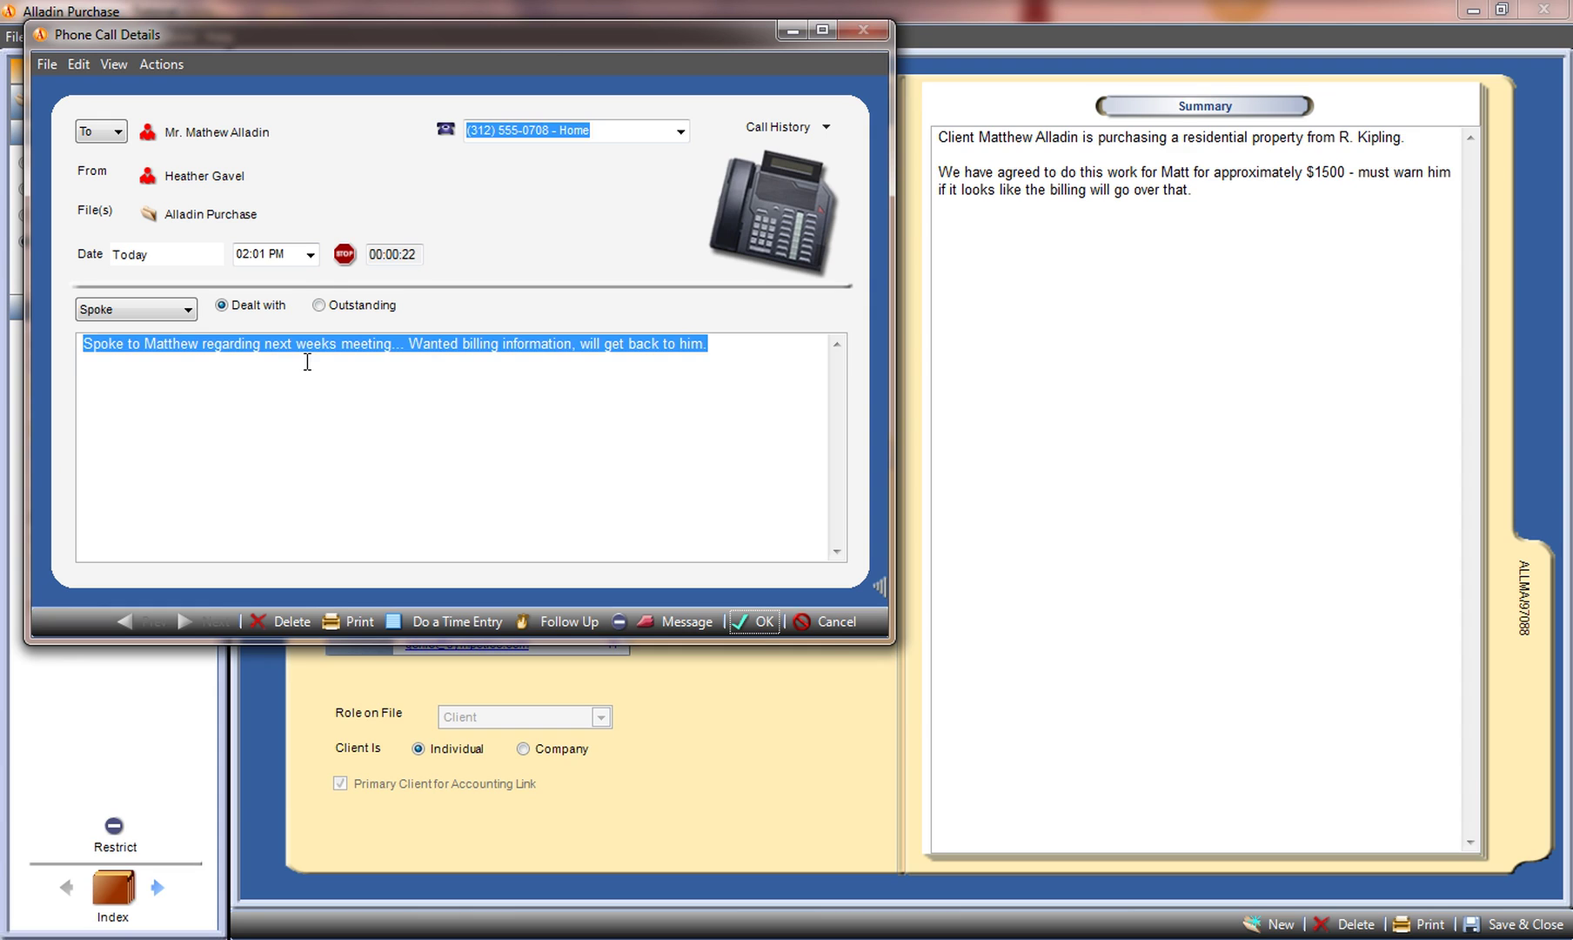
click(462, 357)
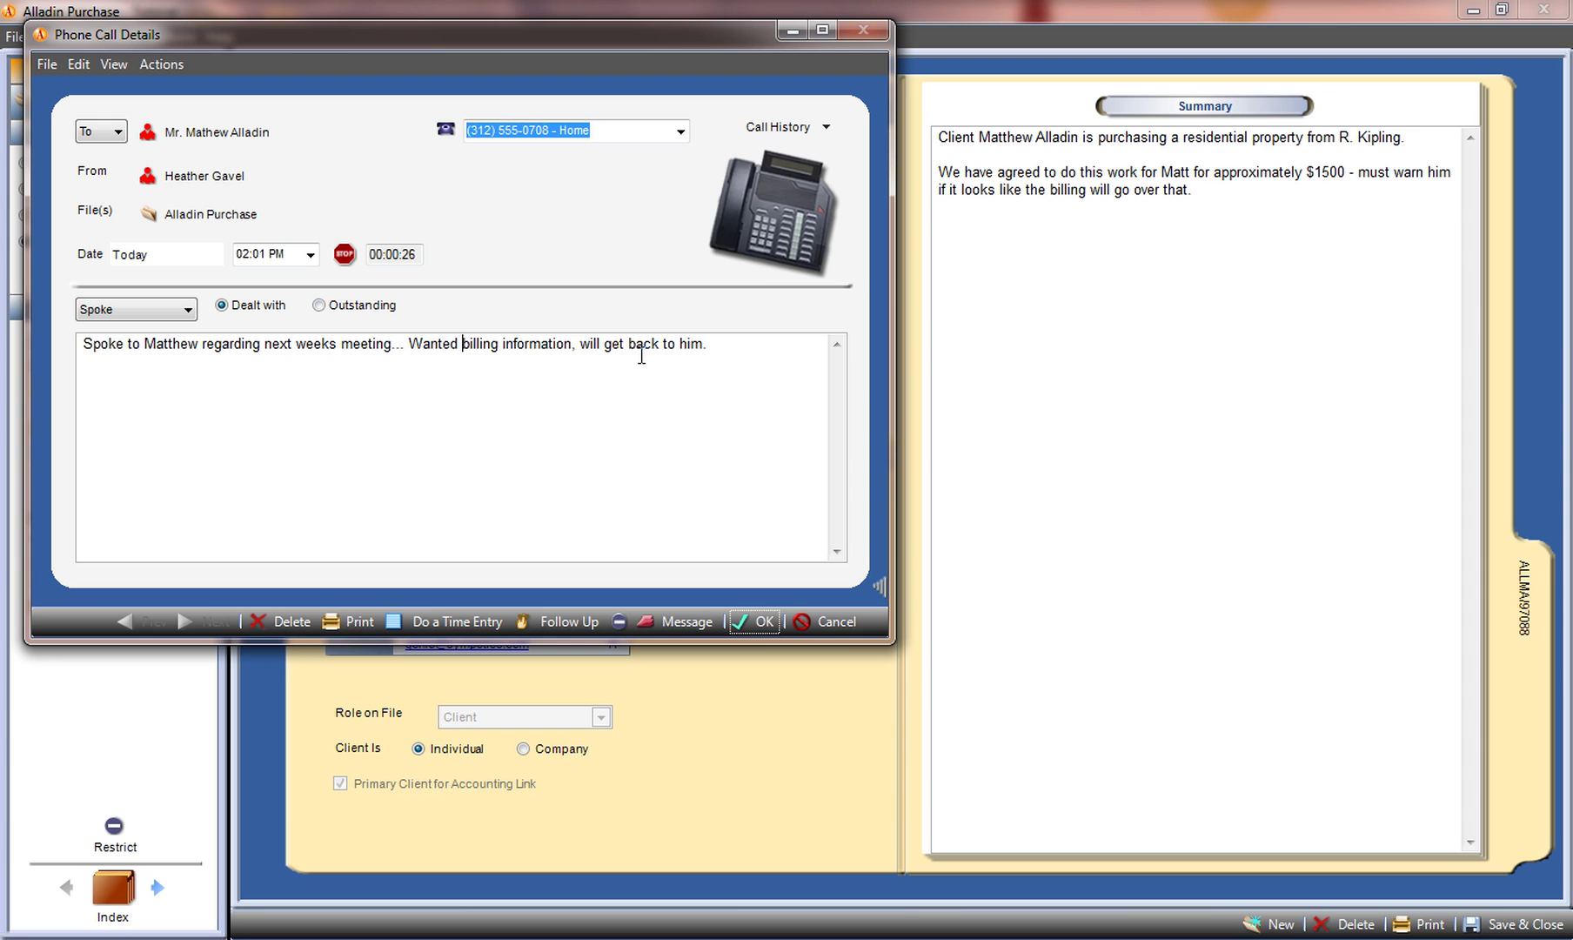
click(768, 622)
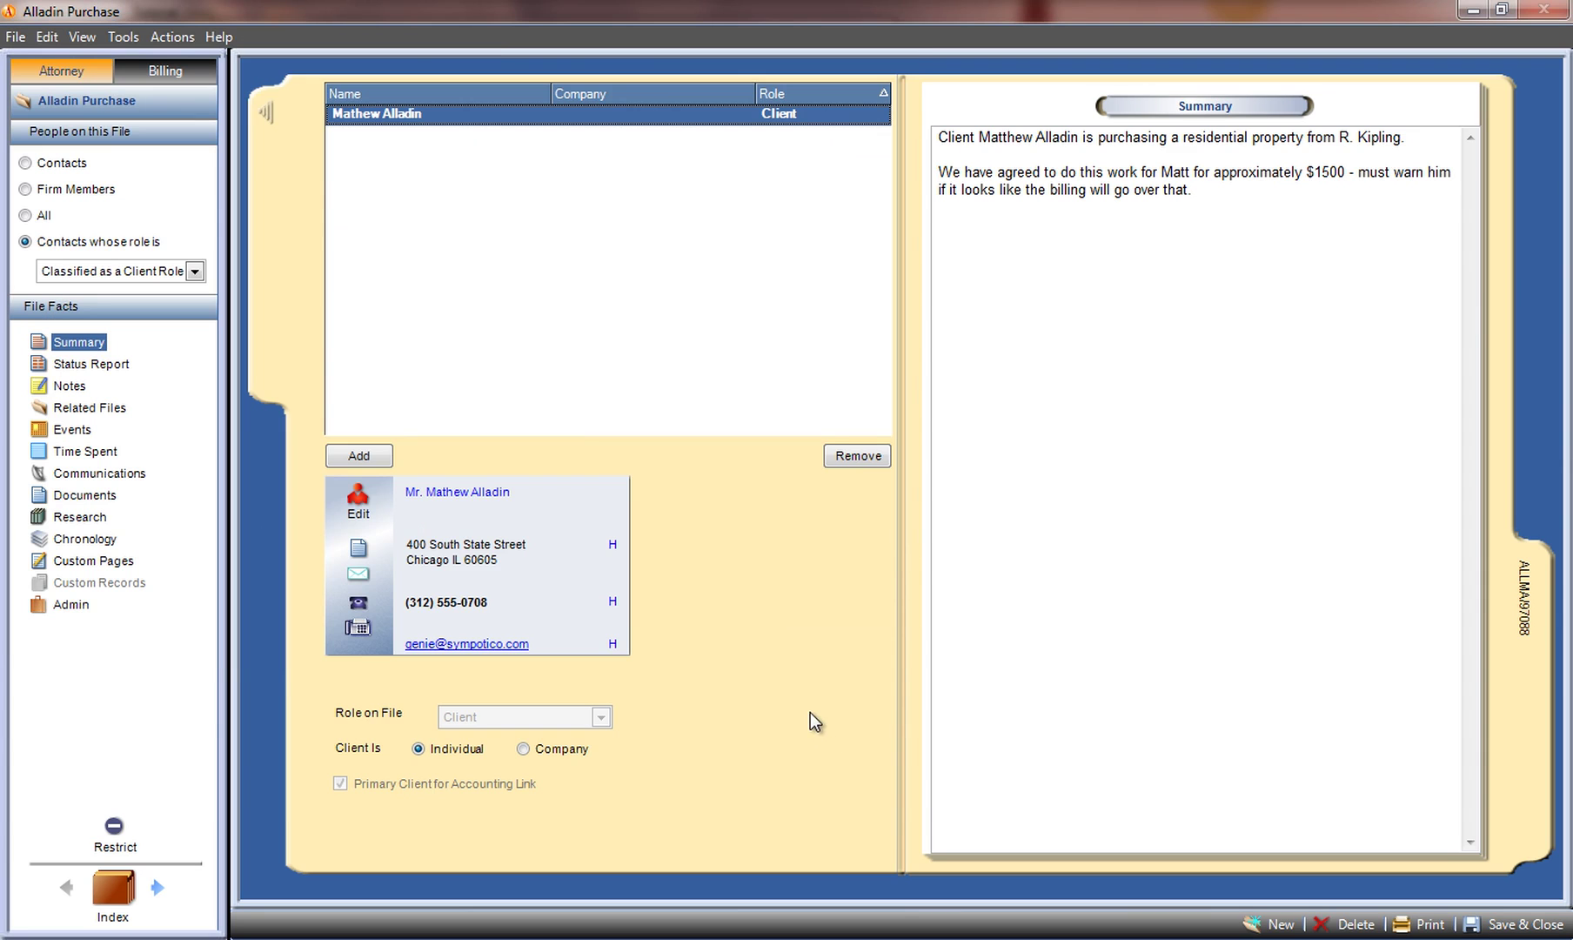
Check the file's billing transactions, change the end of the call note to "provide the information." and save the call.
click(181, 71)
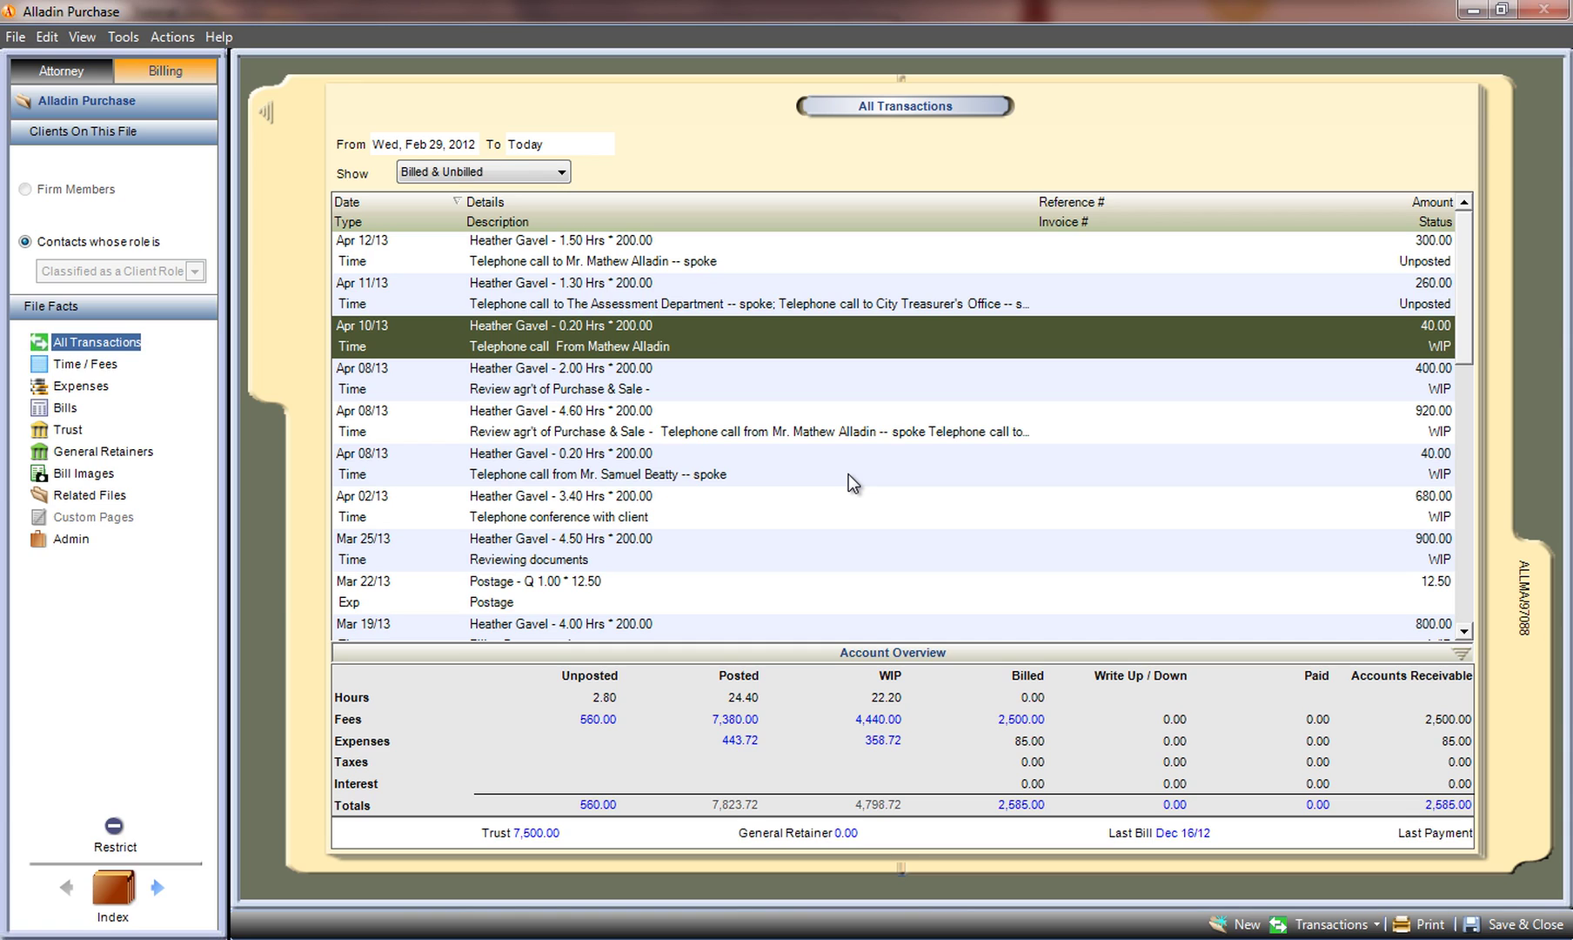
double_click(1004, 348)
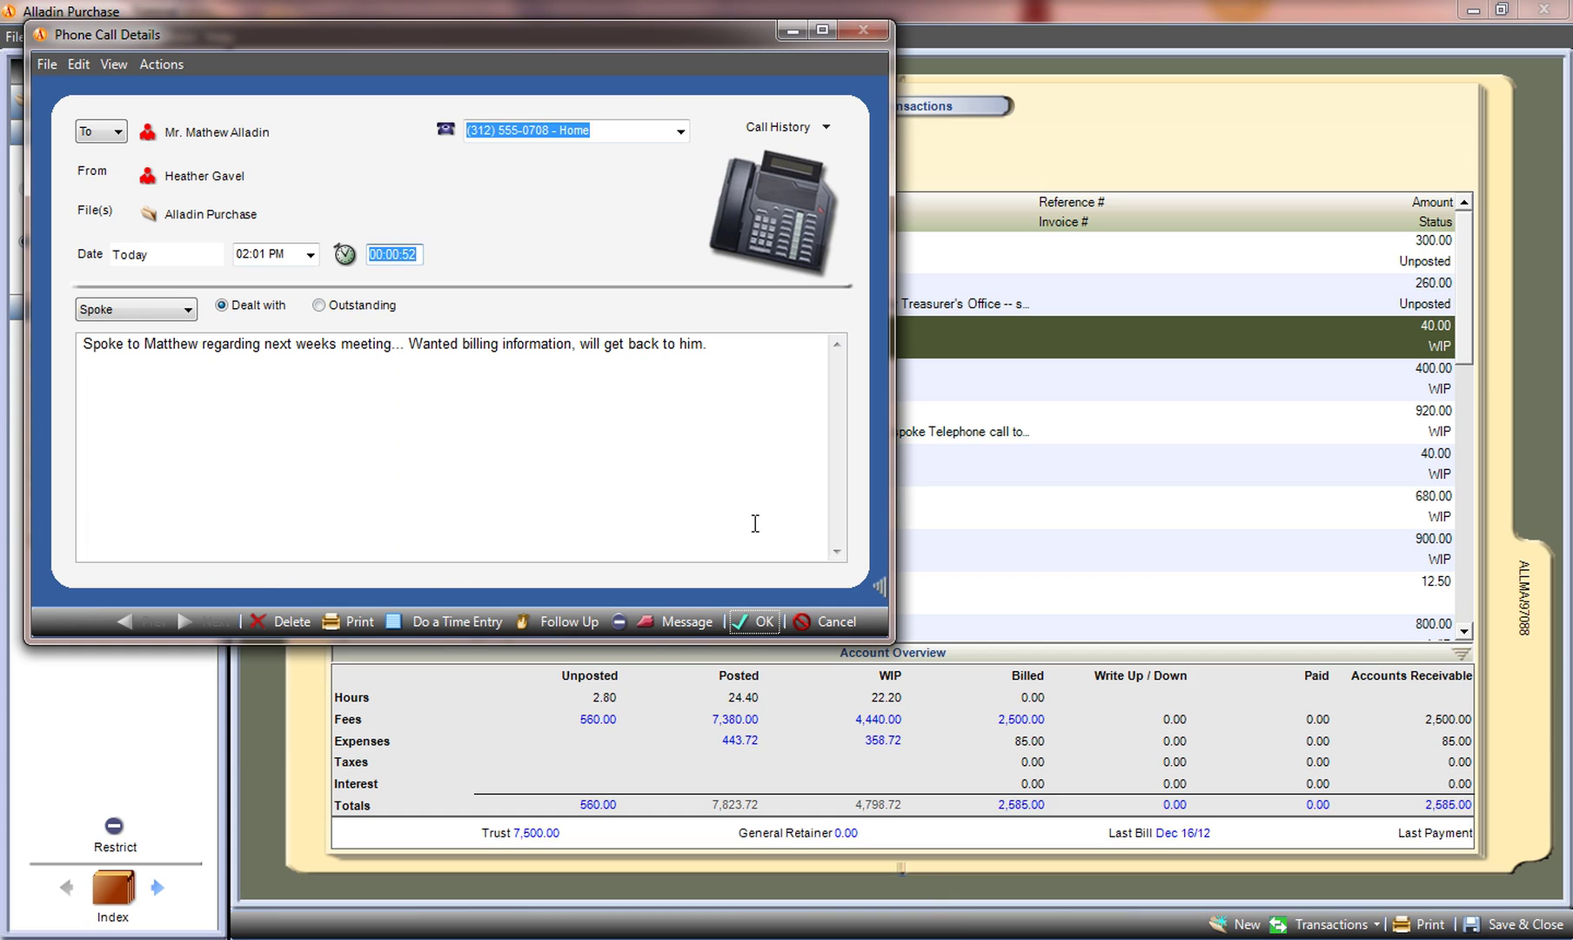
drag(712, 344, 577, 343)
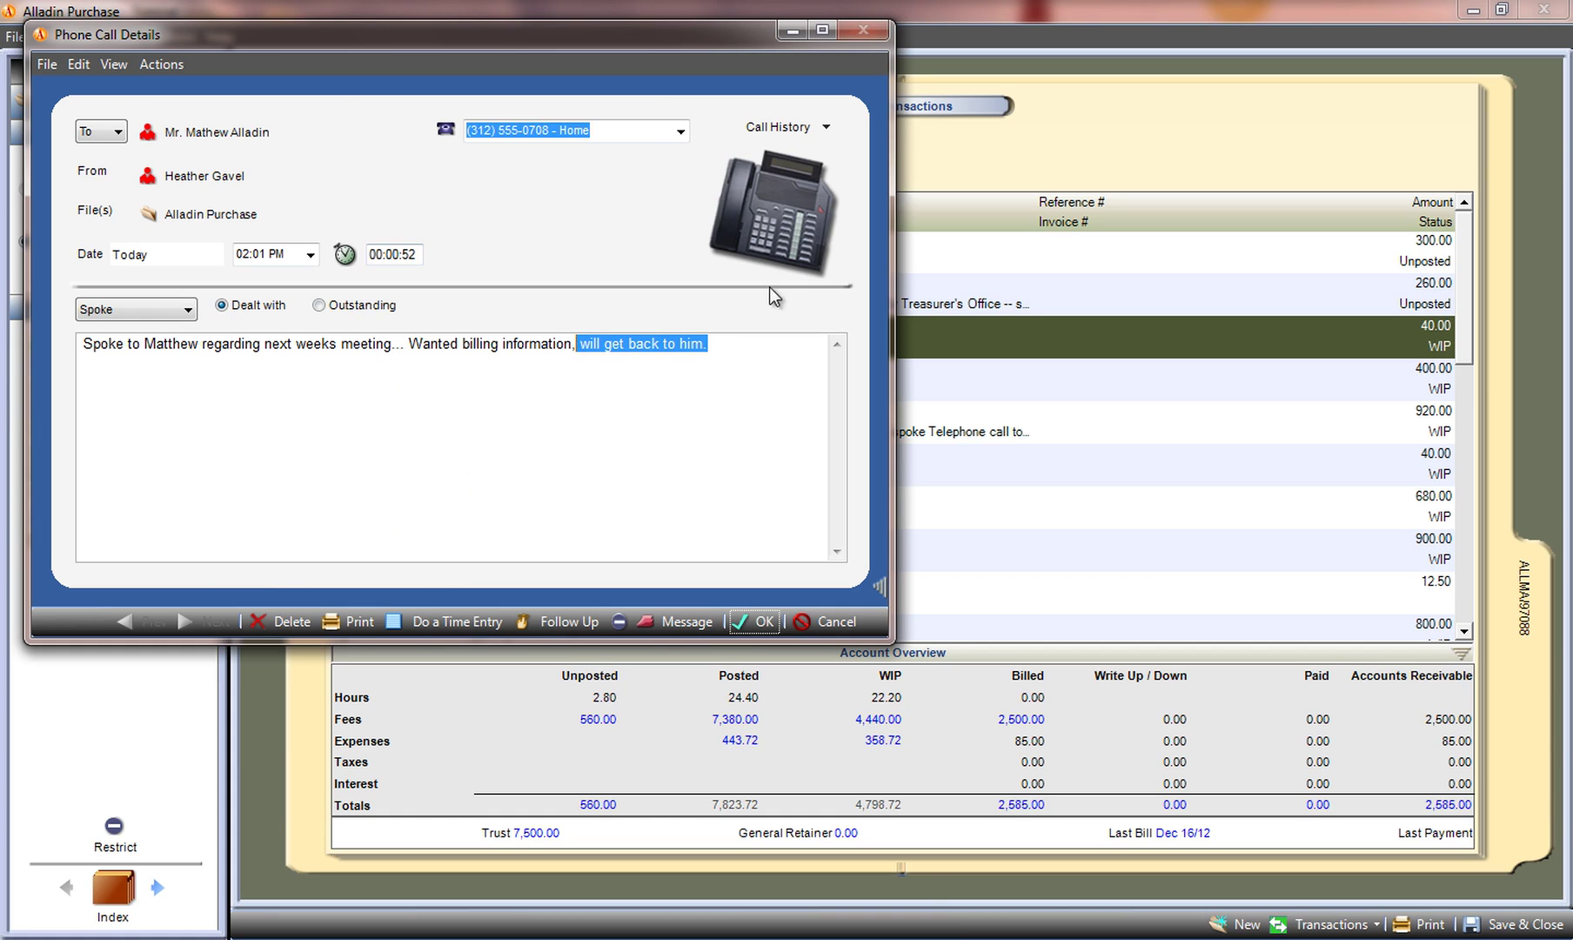
text(pr)
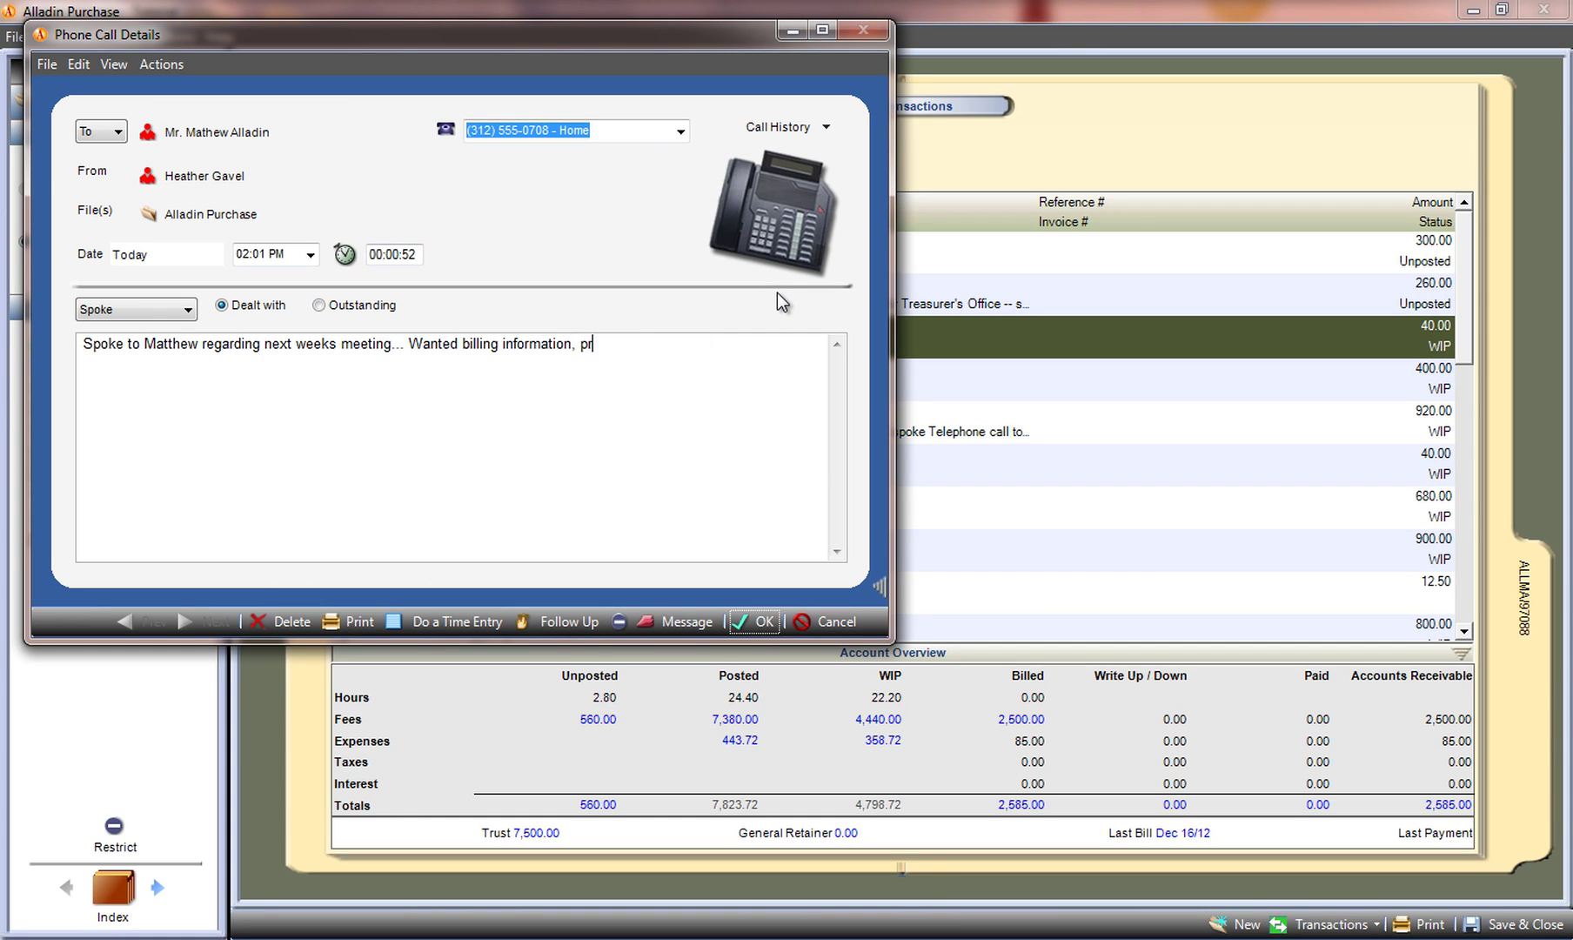
text(ovide the information.)
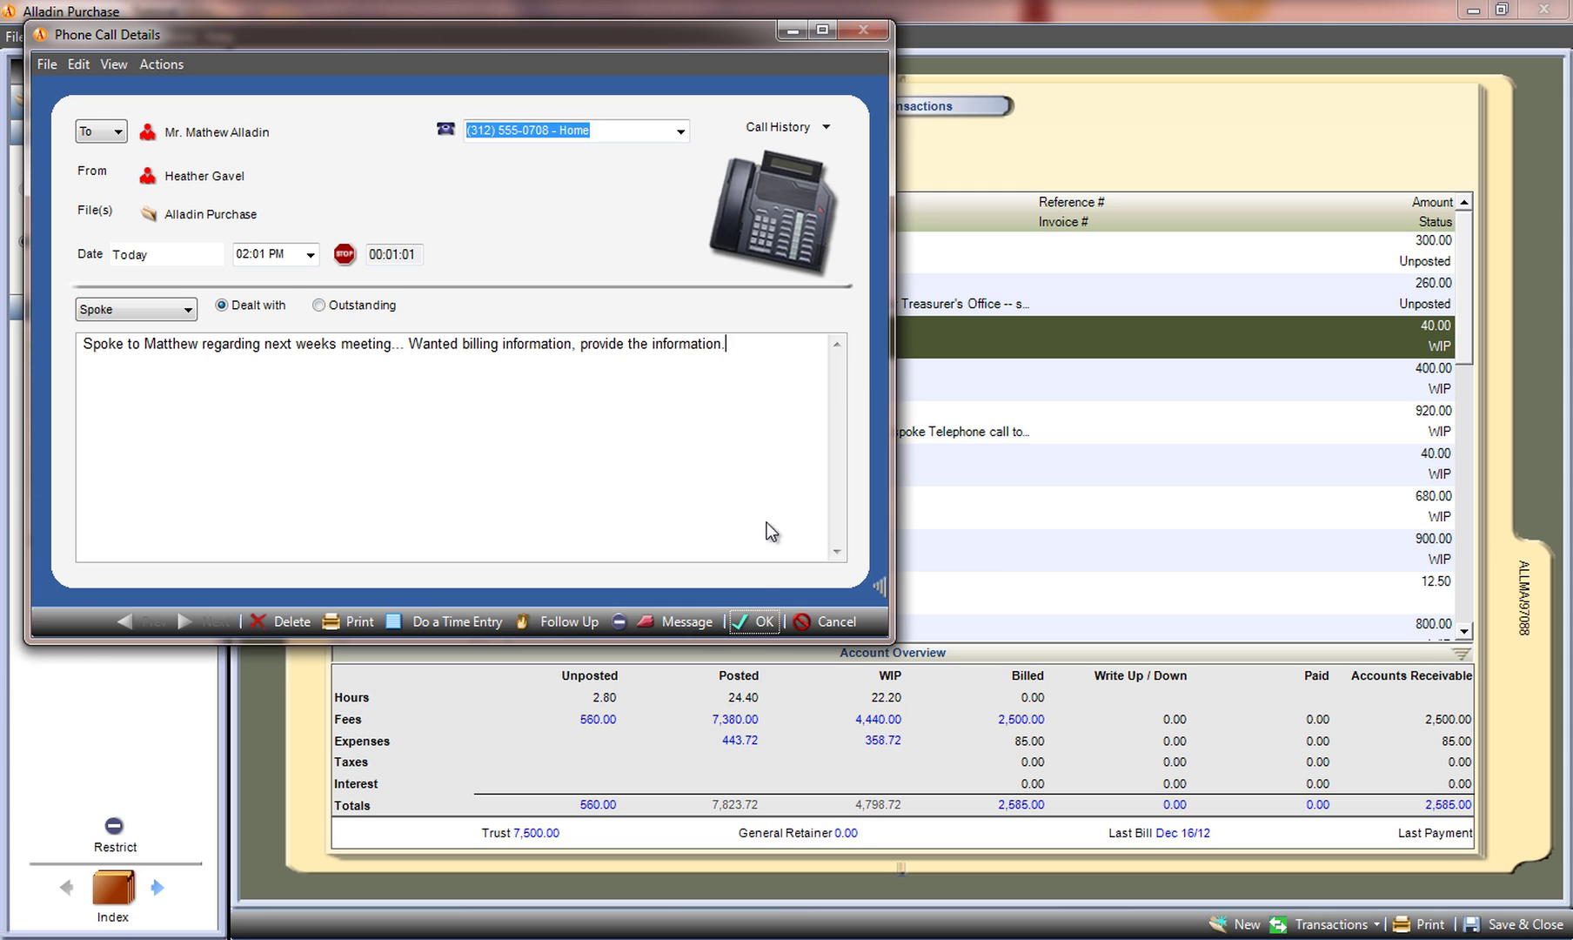
click(763, 621)
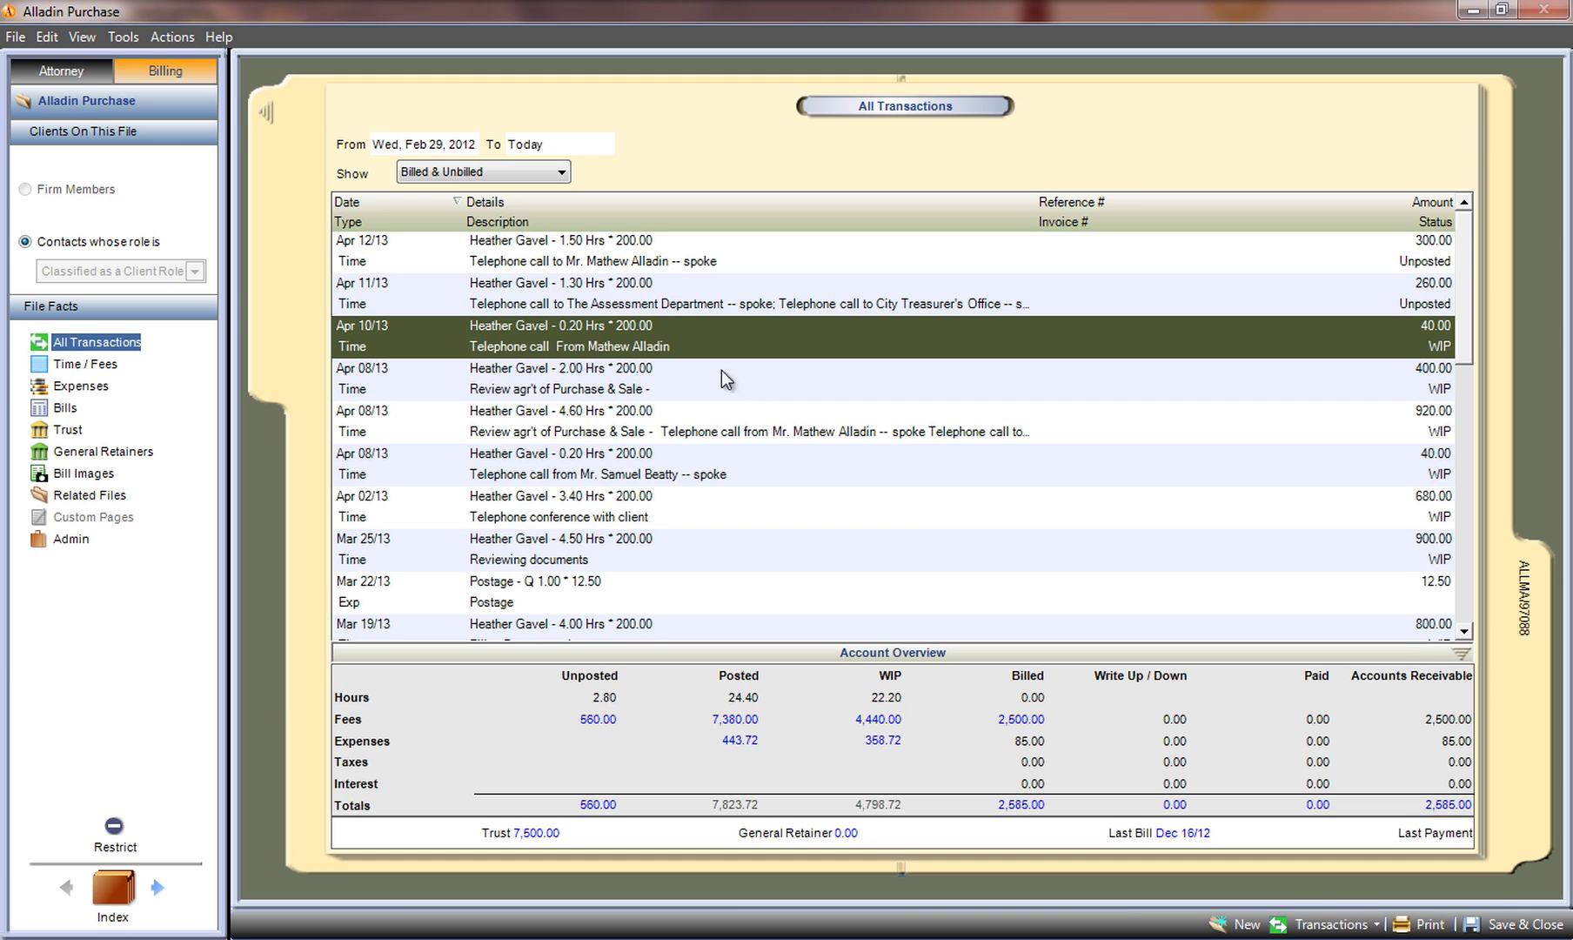
List all contacts on the file in the attorney view, and save and close the file.
click(63, 77)
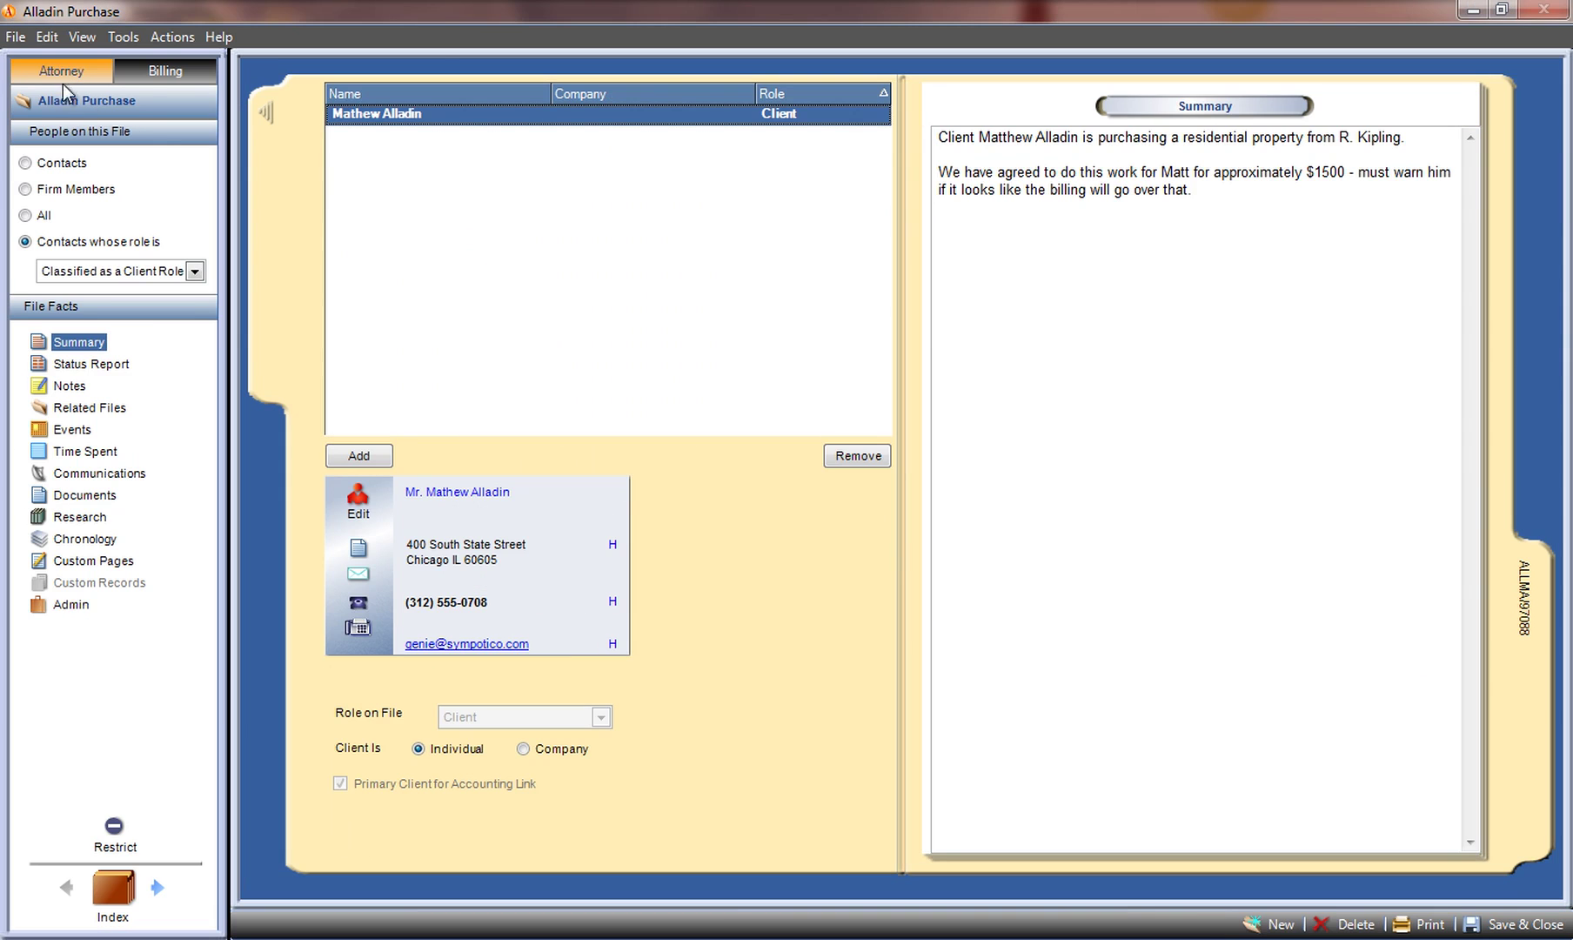
click(34, 168)
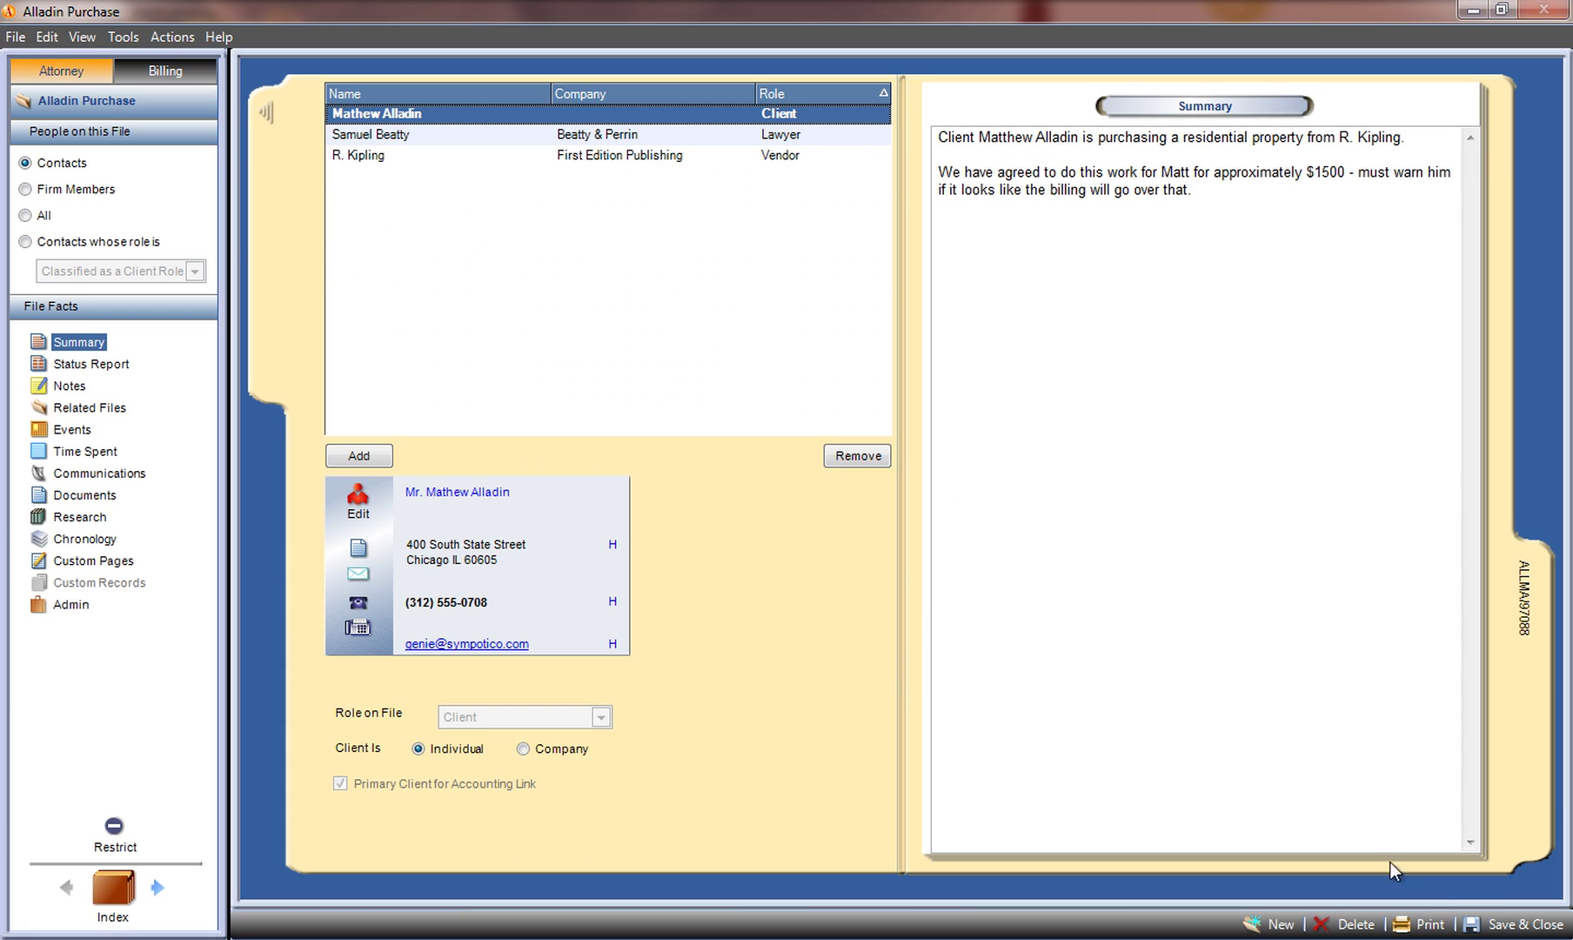
click(1503, 924)
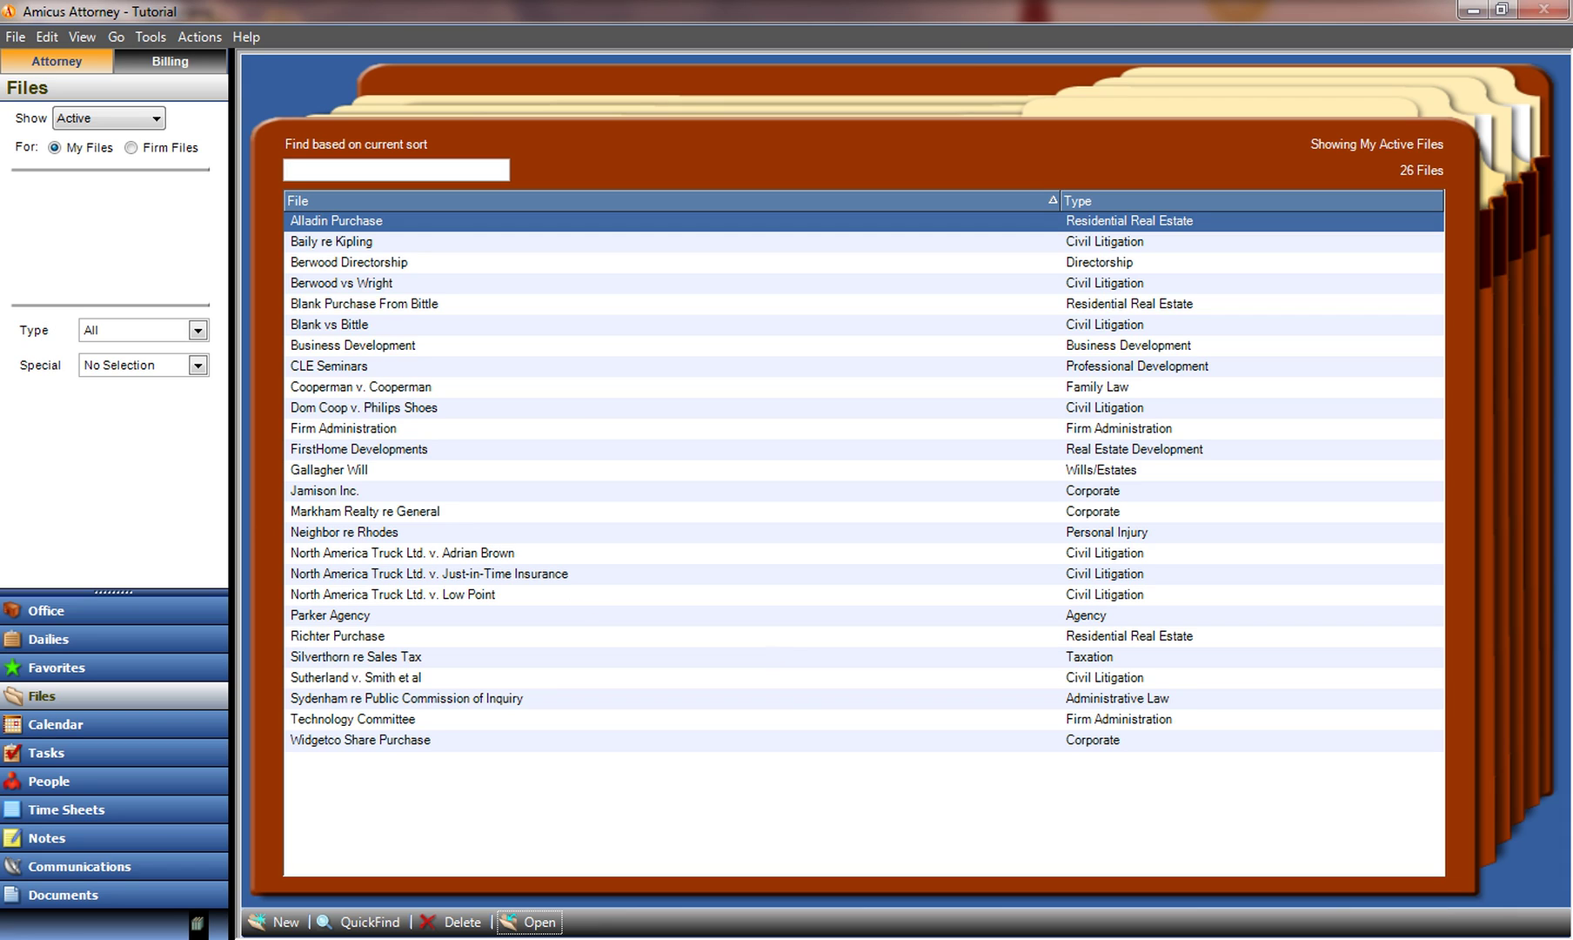
Show the firm's files with their billing balances and sort them by Trust and finally by AR, highest first.
click(167, 62)
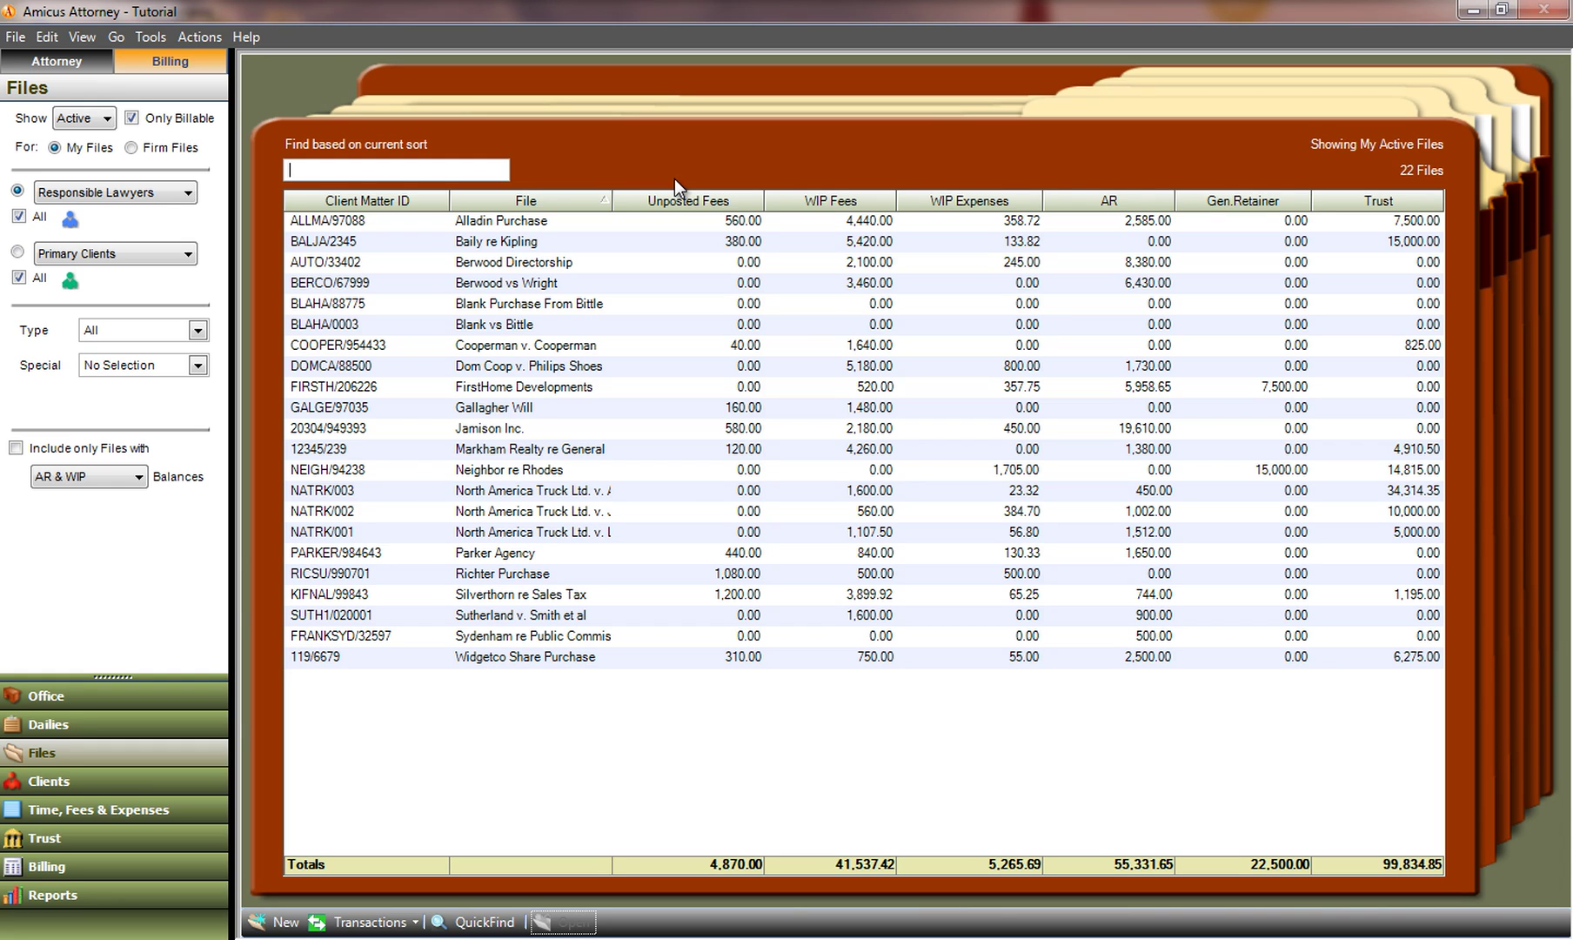
click(1377, 201)
click(1376, 201)
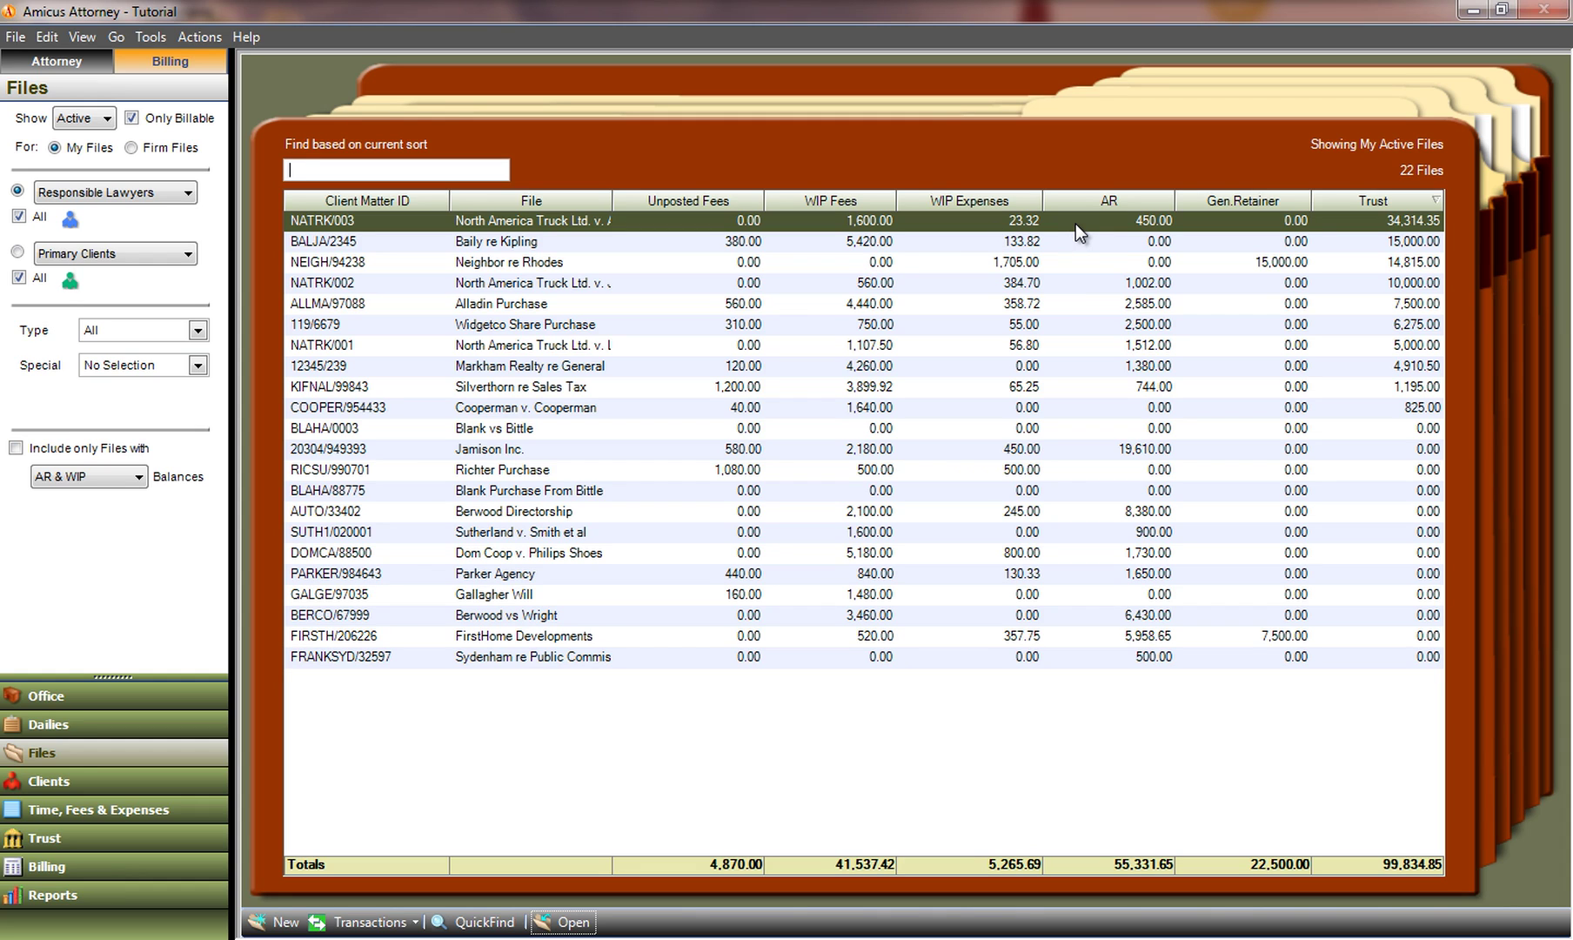
click(1093, 202)
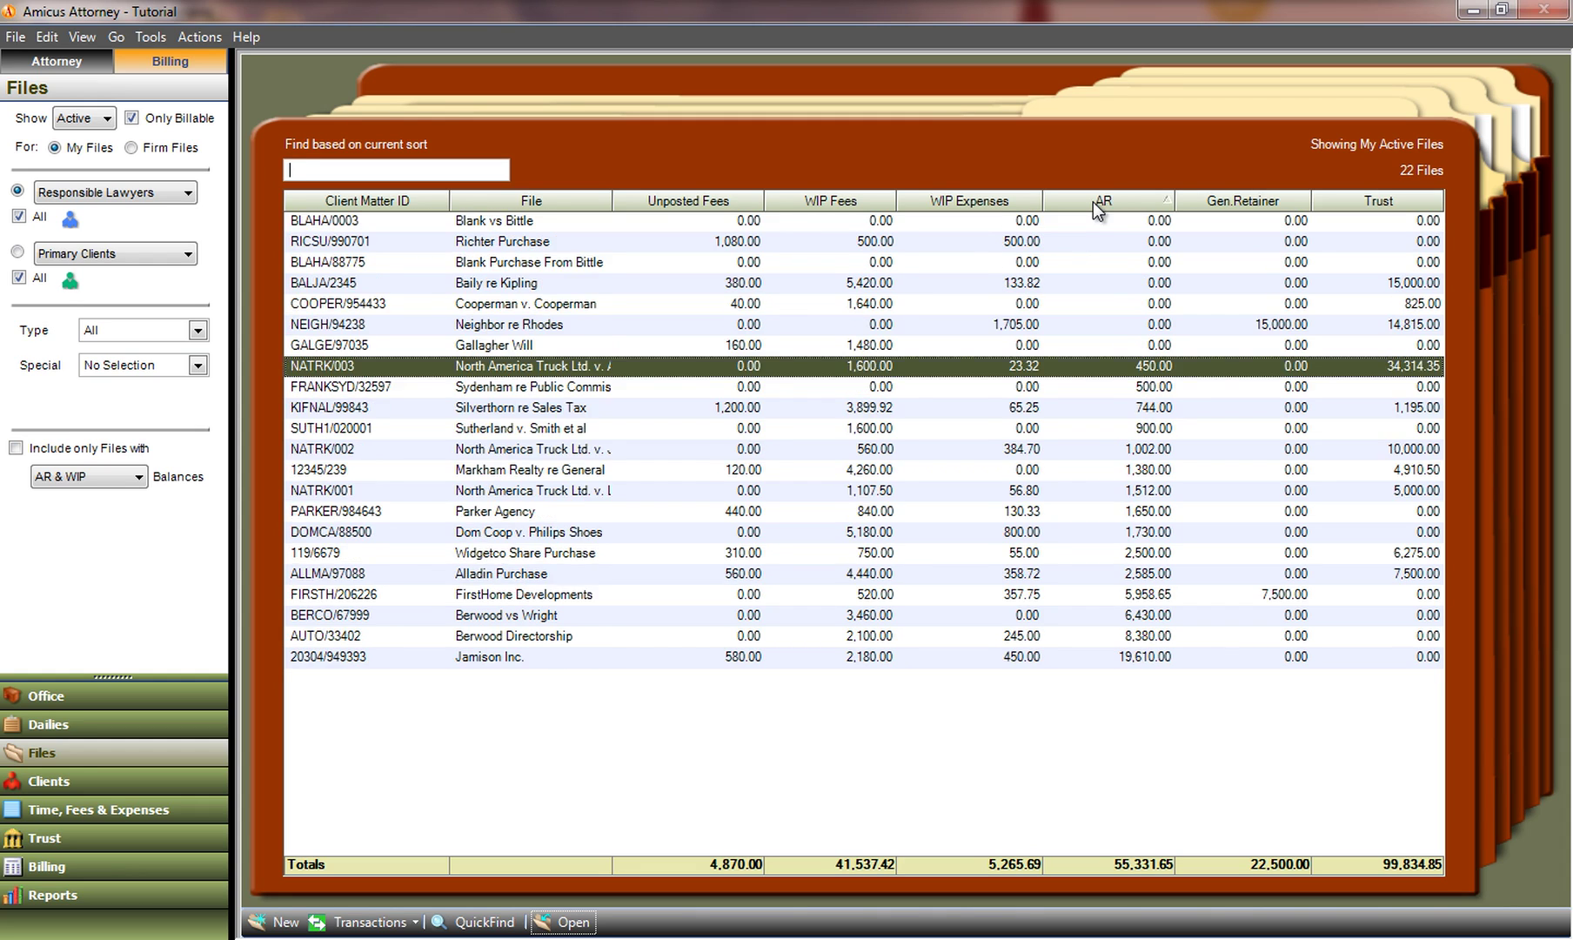
click(1093, 202)
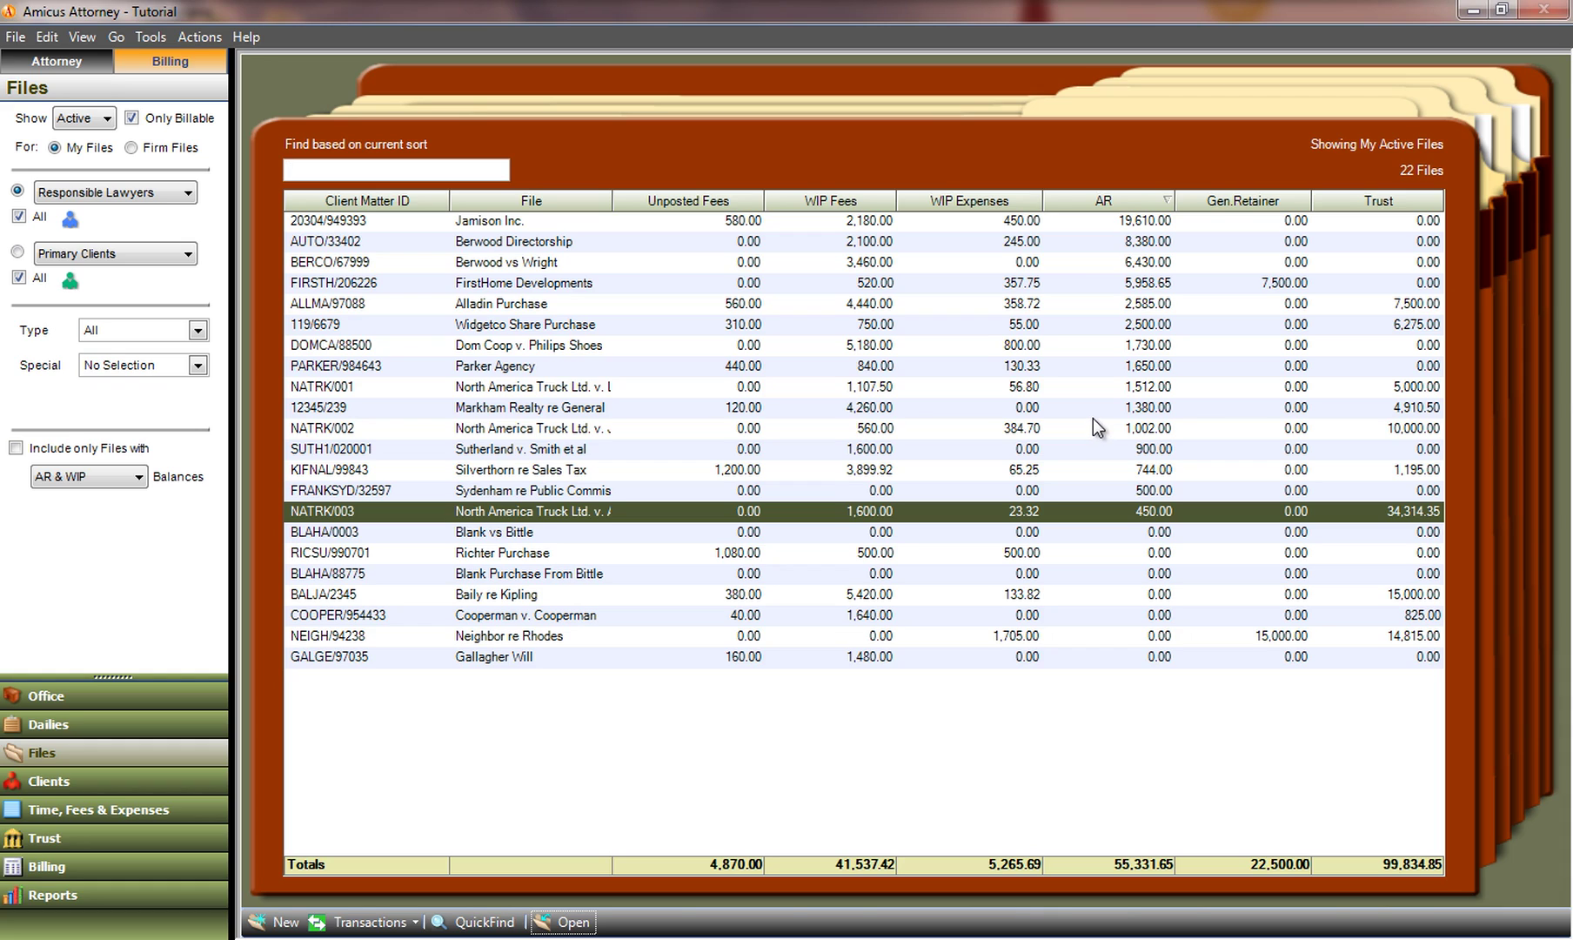
Review the billing actions available for the Jamison Inc. file, including Reminder Statement, without running any.
click(1082, 223)
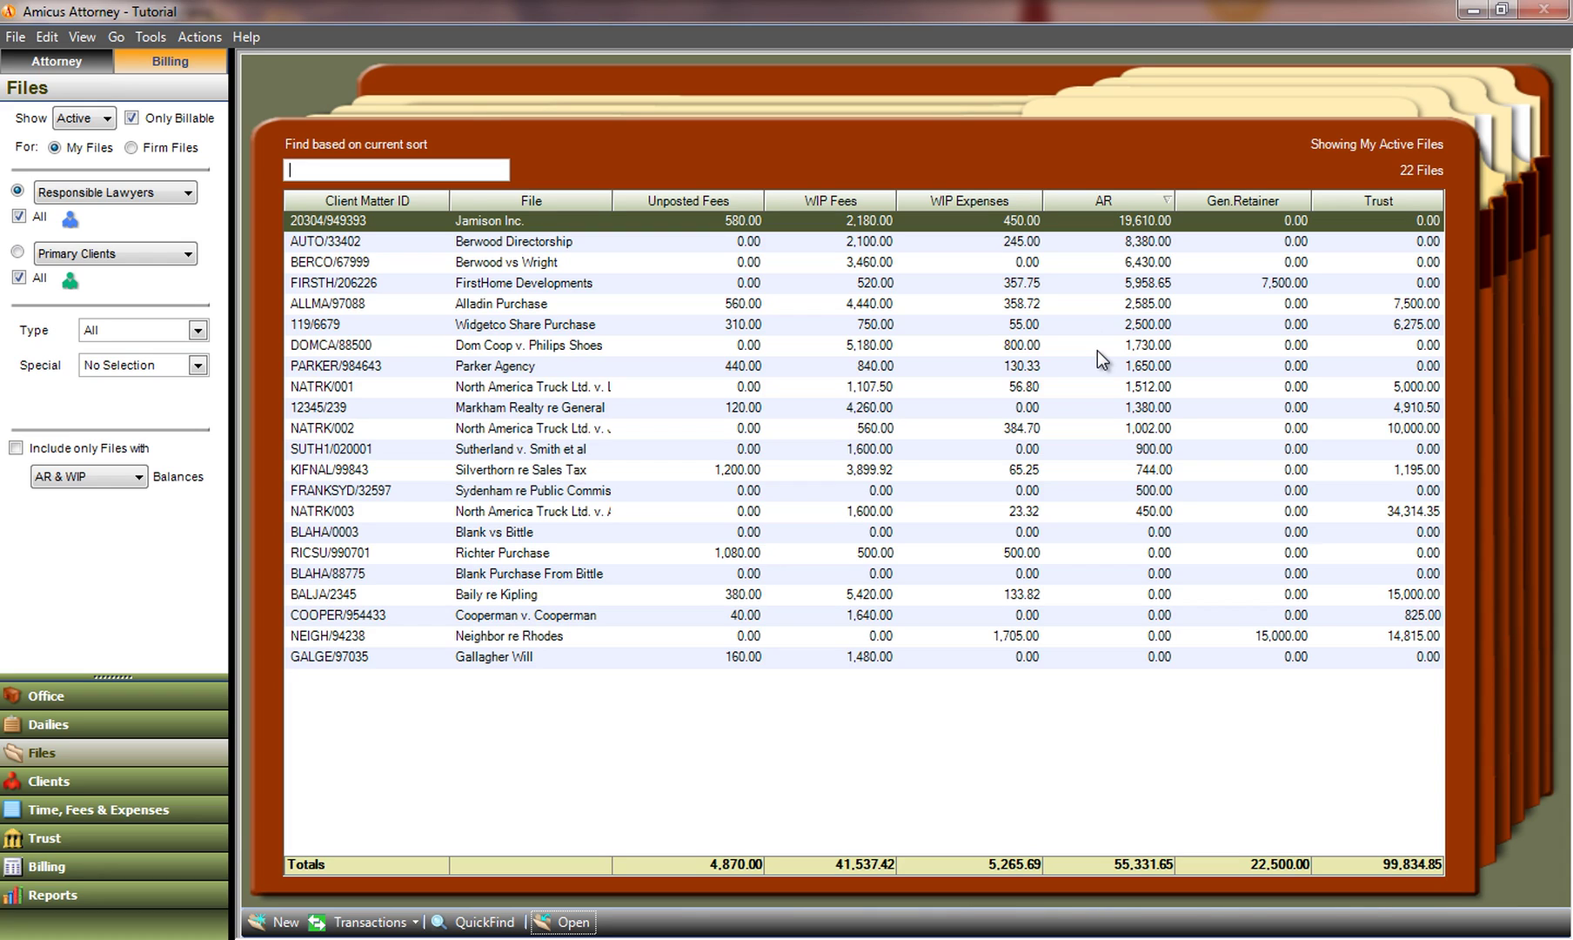
right_click(966, 221)
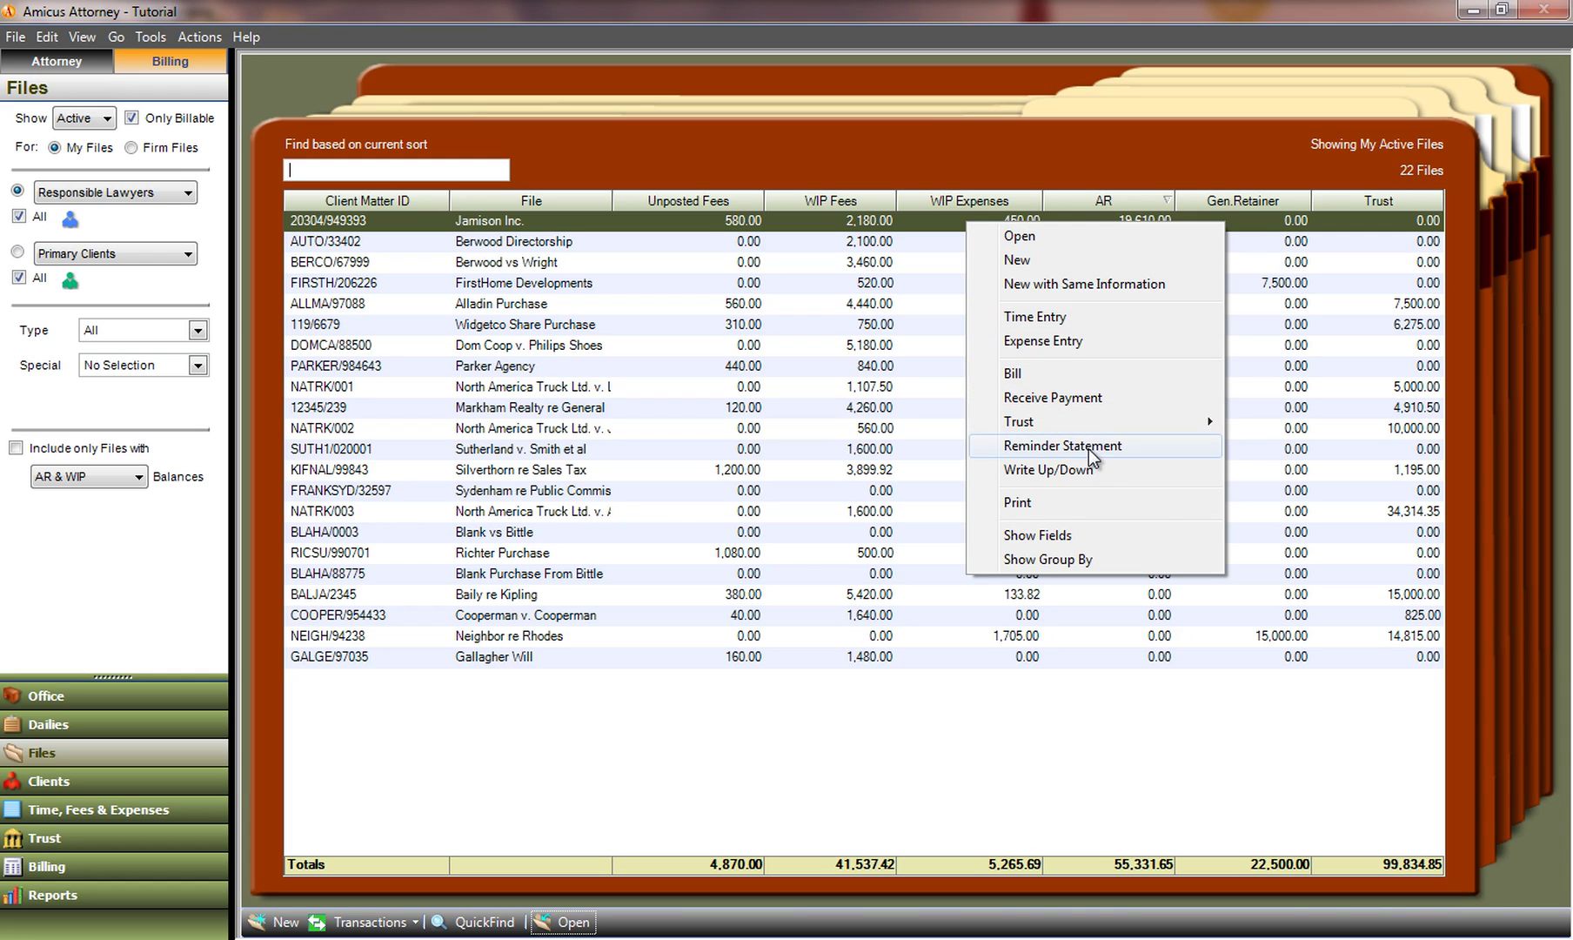
click(957, 231)
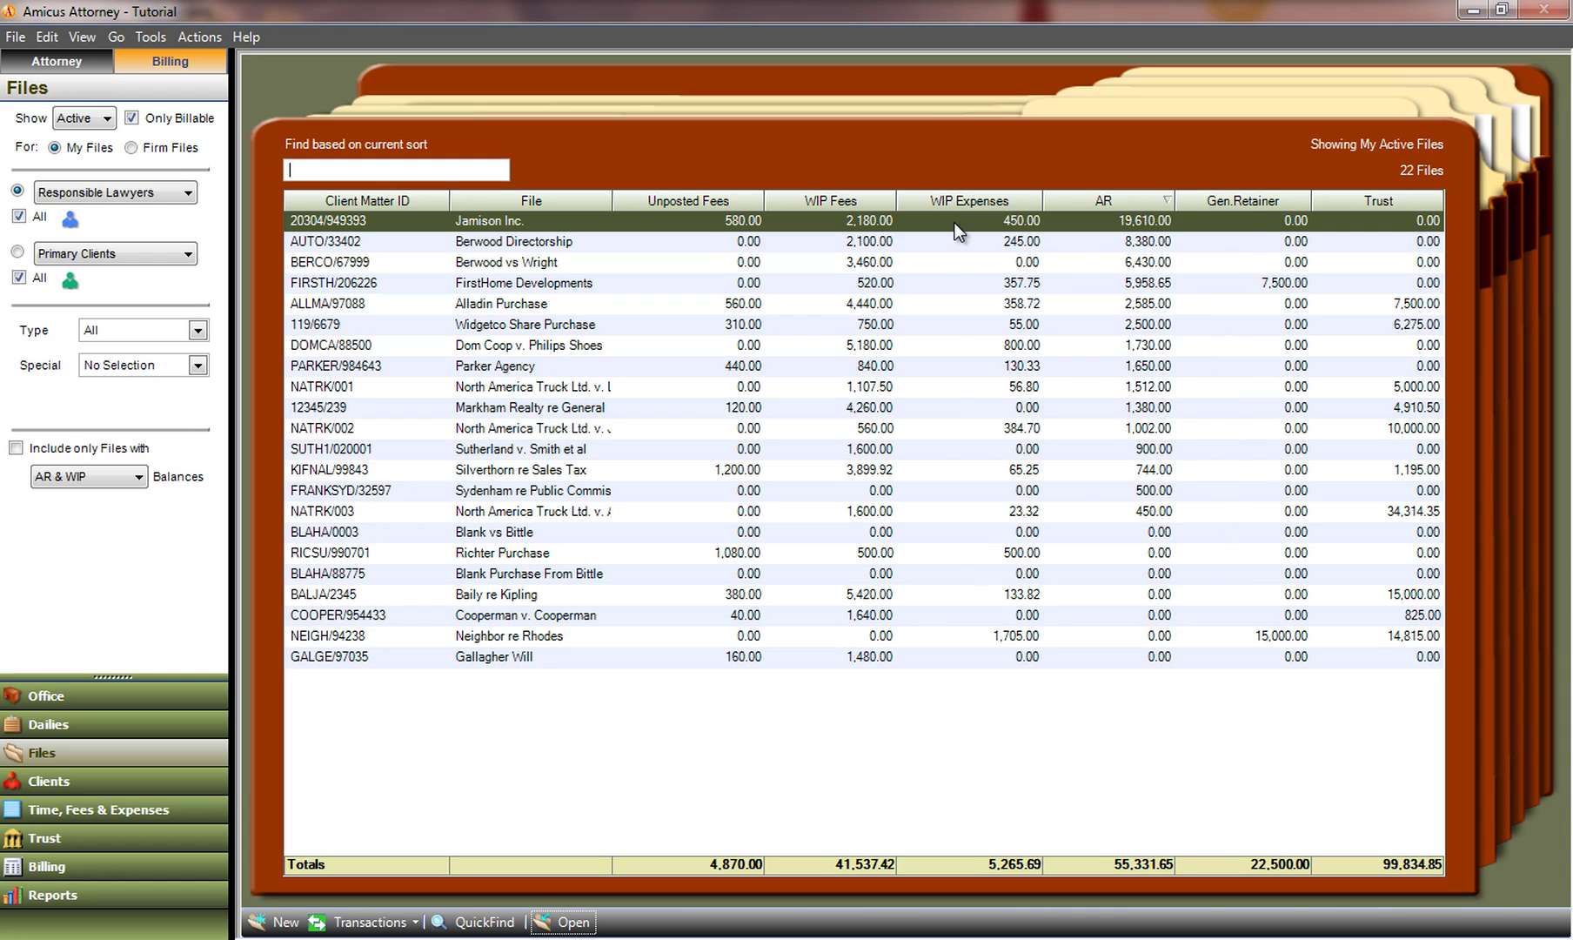
Review the Trust and billing actions available for the FirstHome Developments file without running any.
click(968, 284)
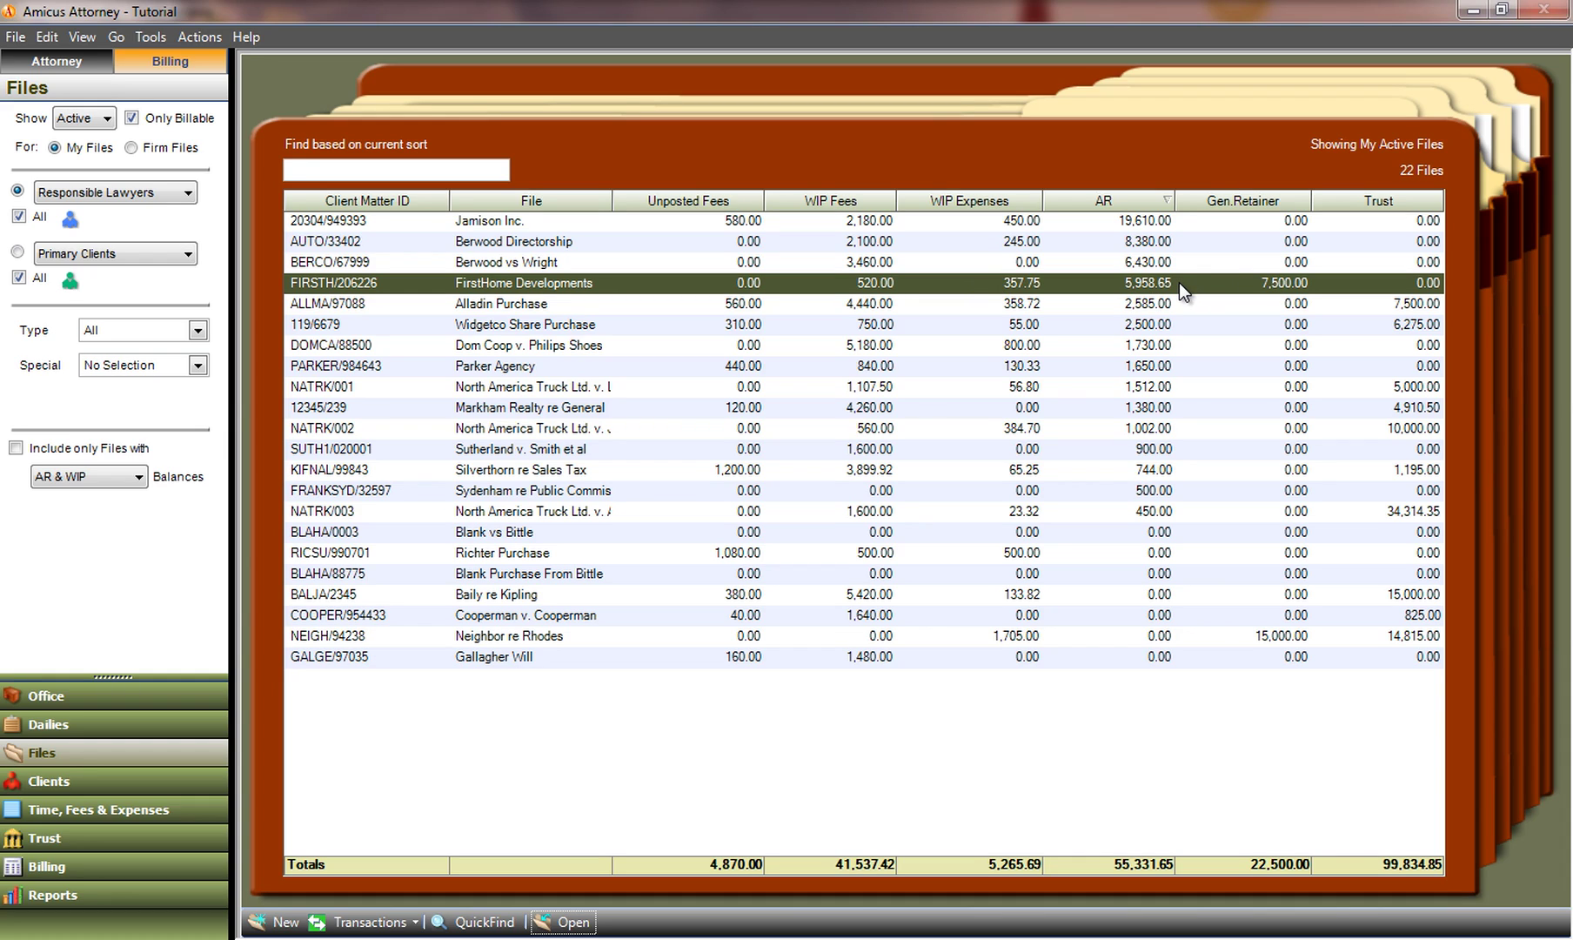
right_click(1046, 280)
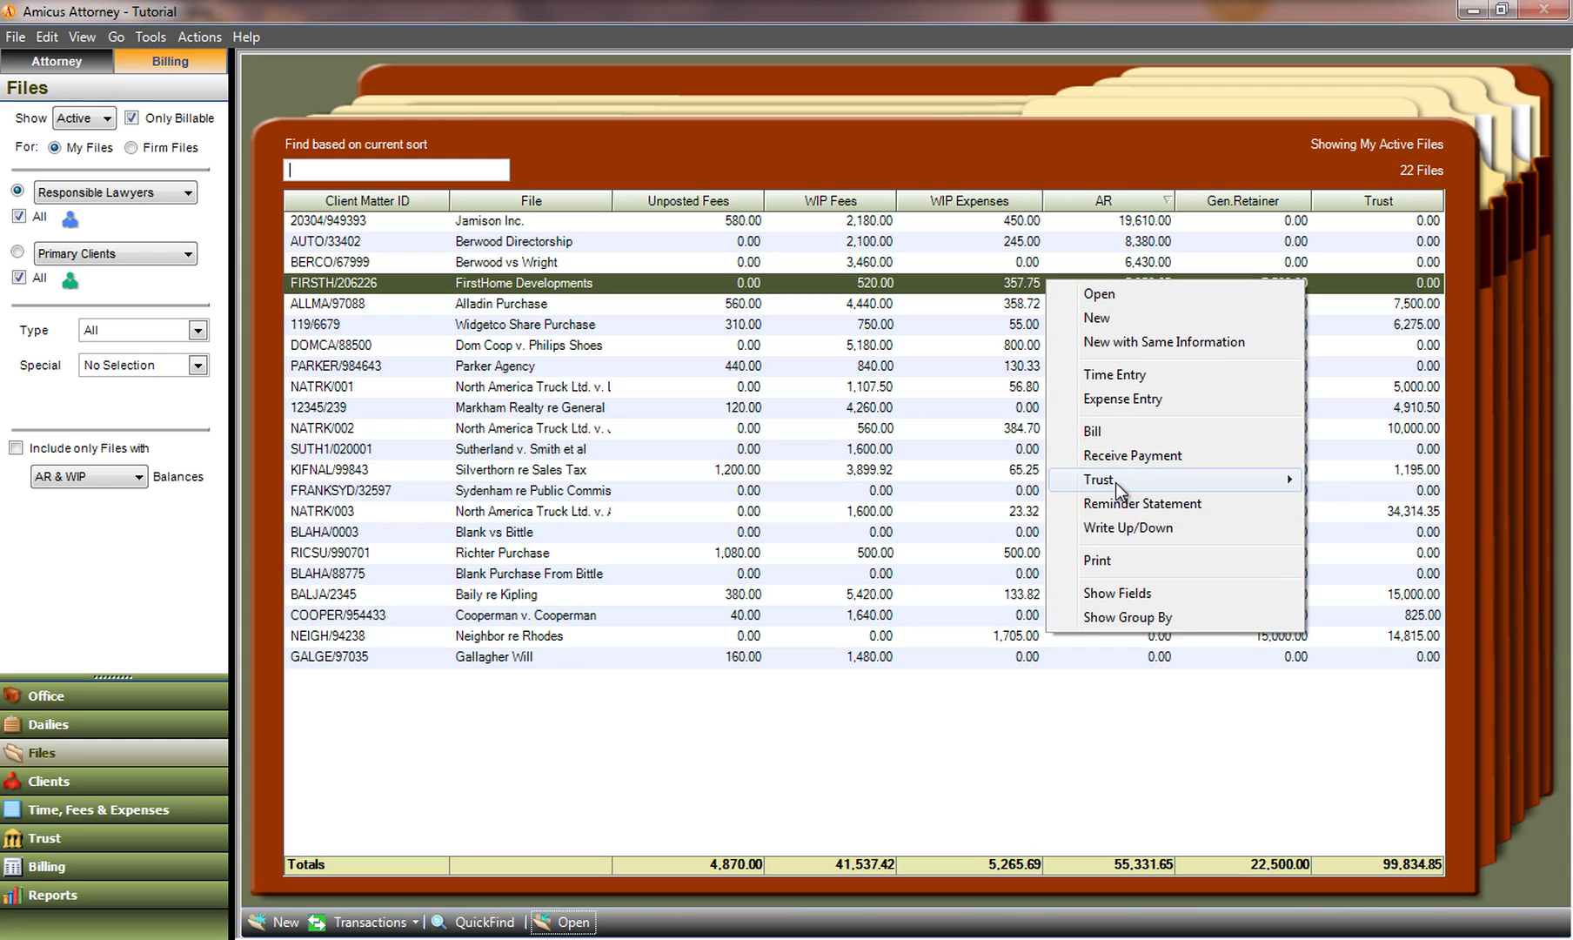
mouse_move(1119, 483)
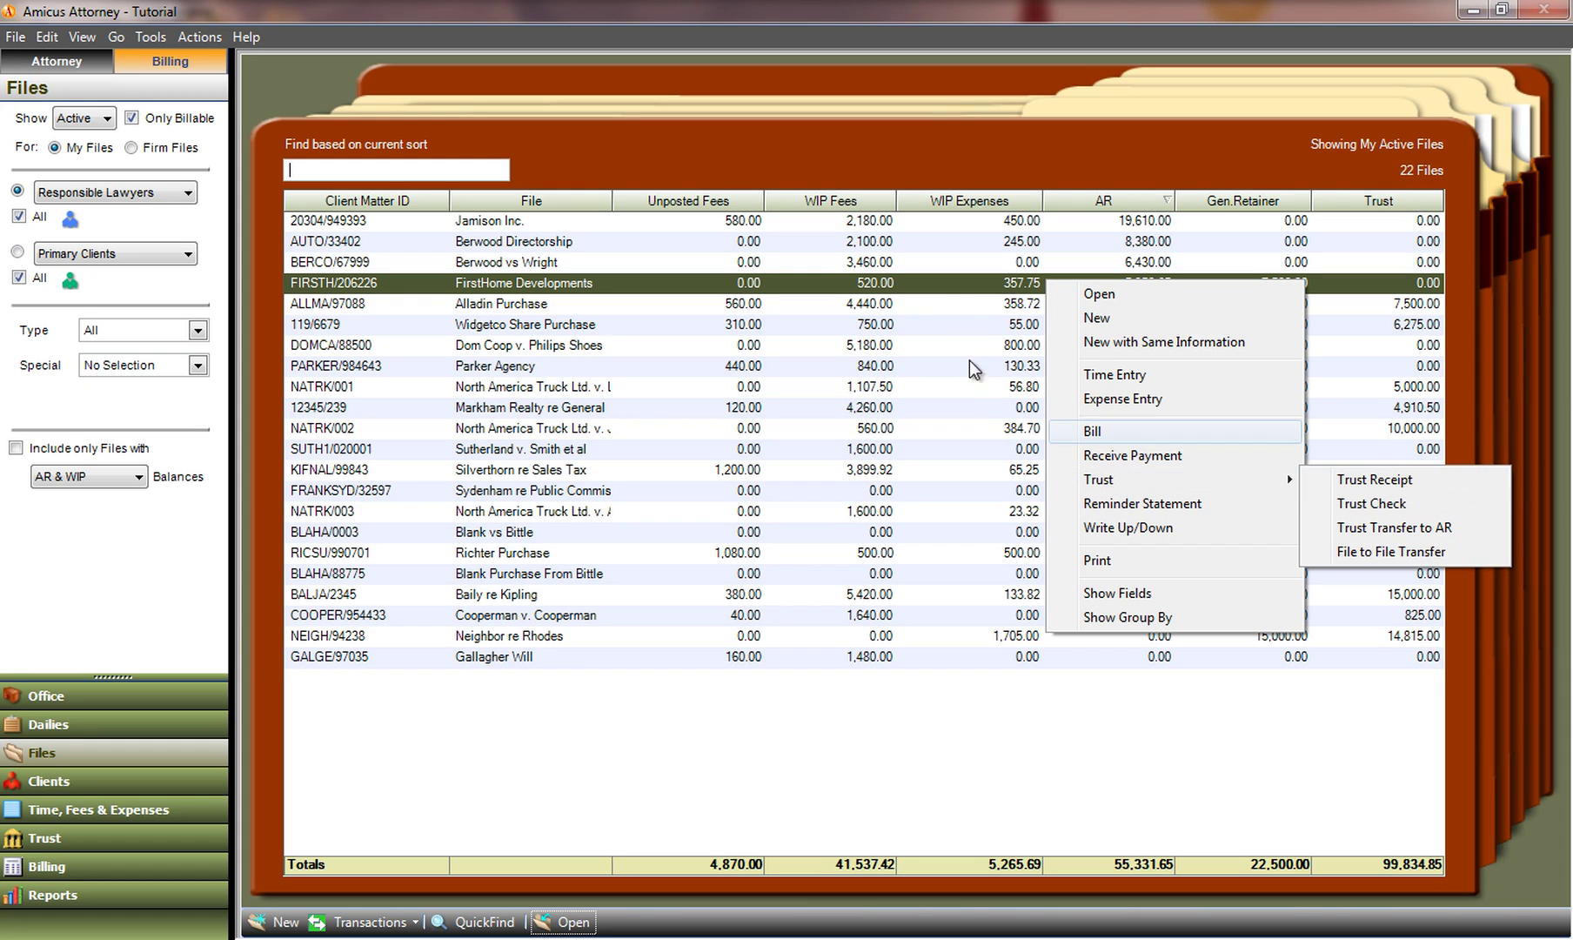
click(944, 280)
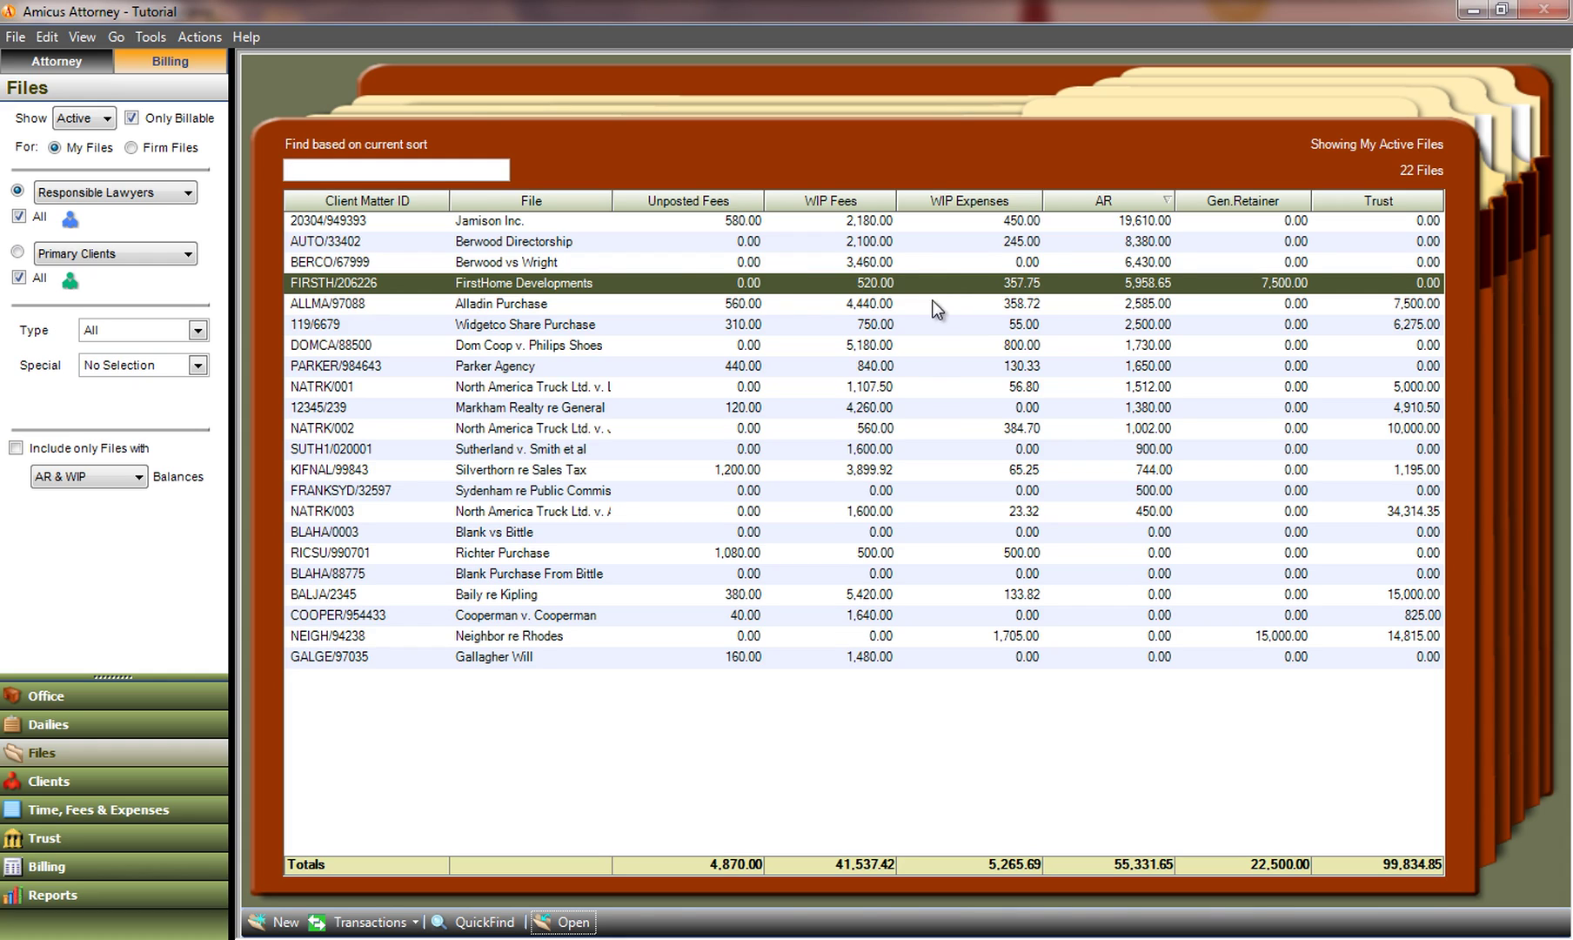
click(940, 305)
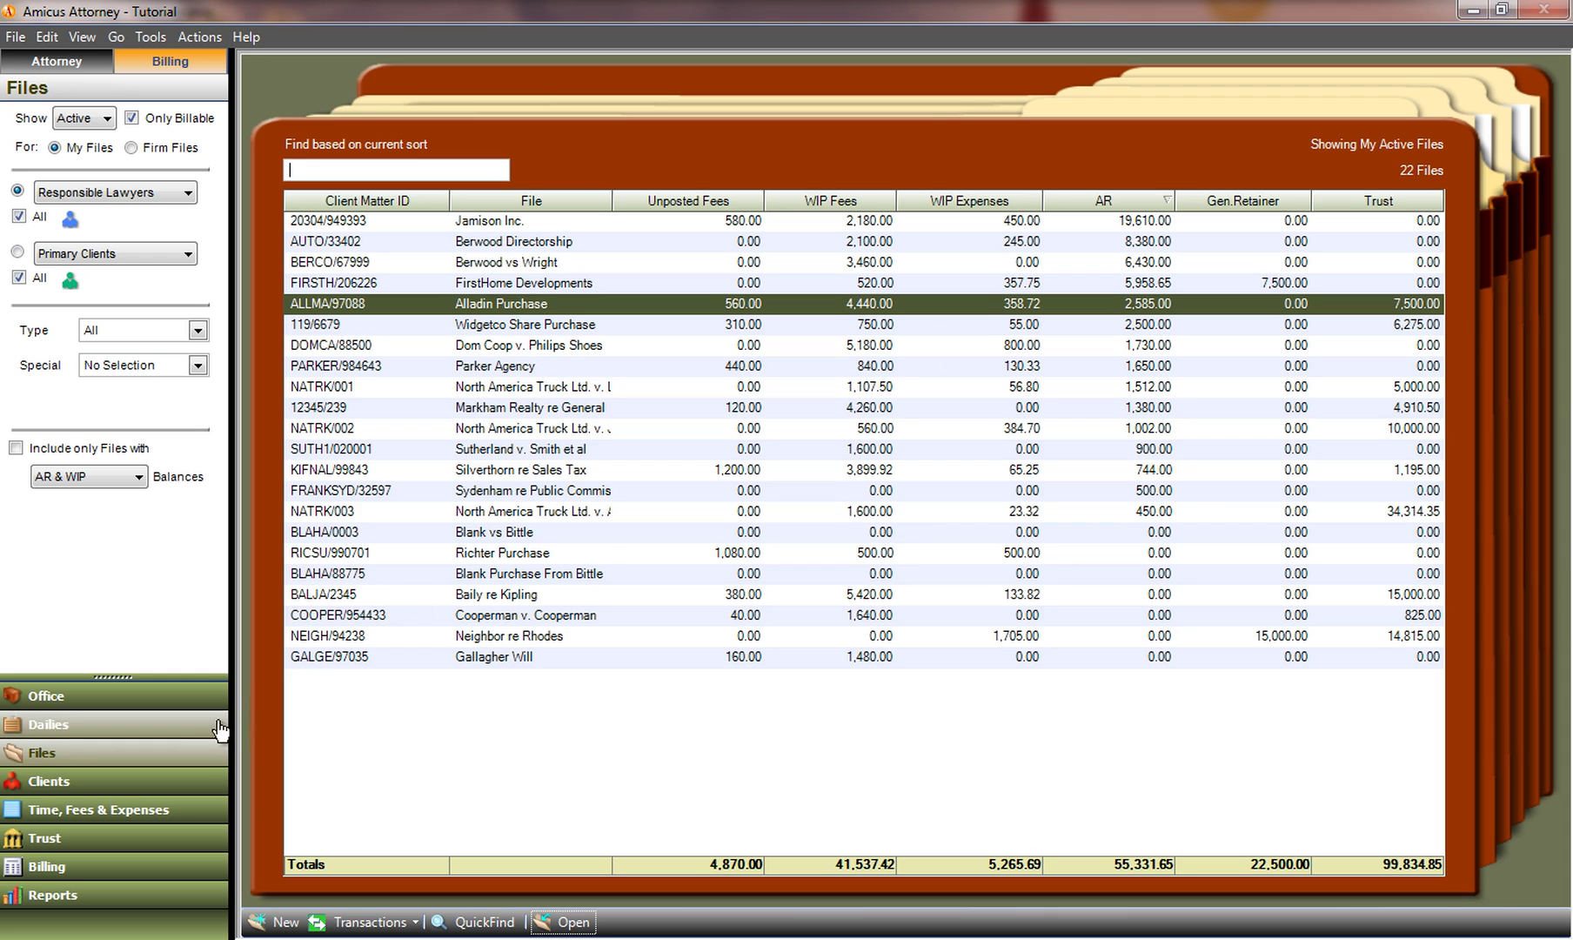
Show the clients list in the billing view and widen the Client Name column to fit the full names.
click(48, 781)
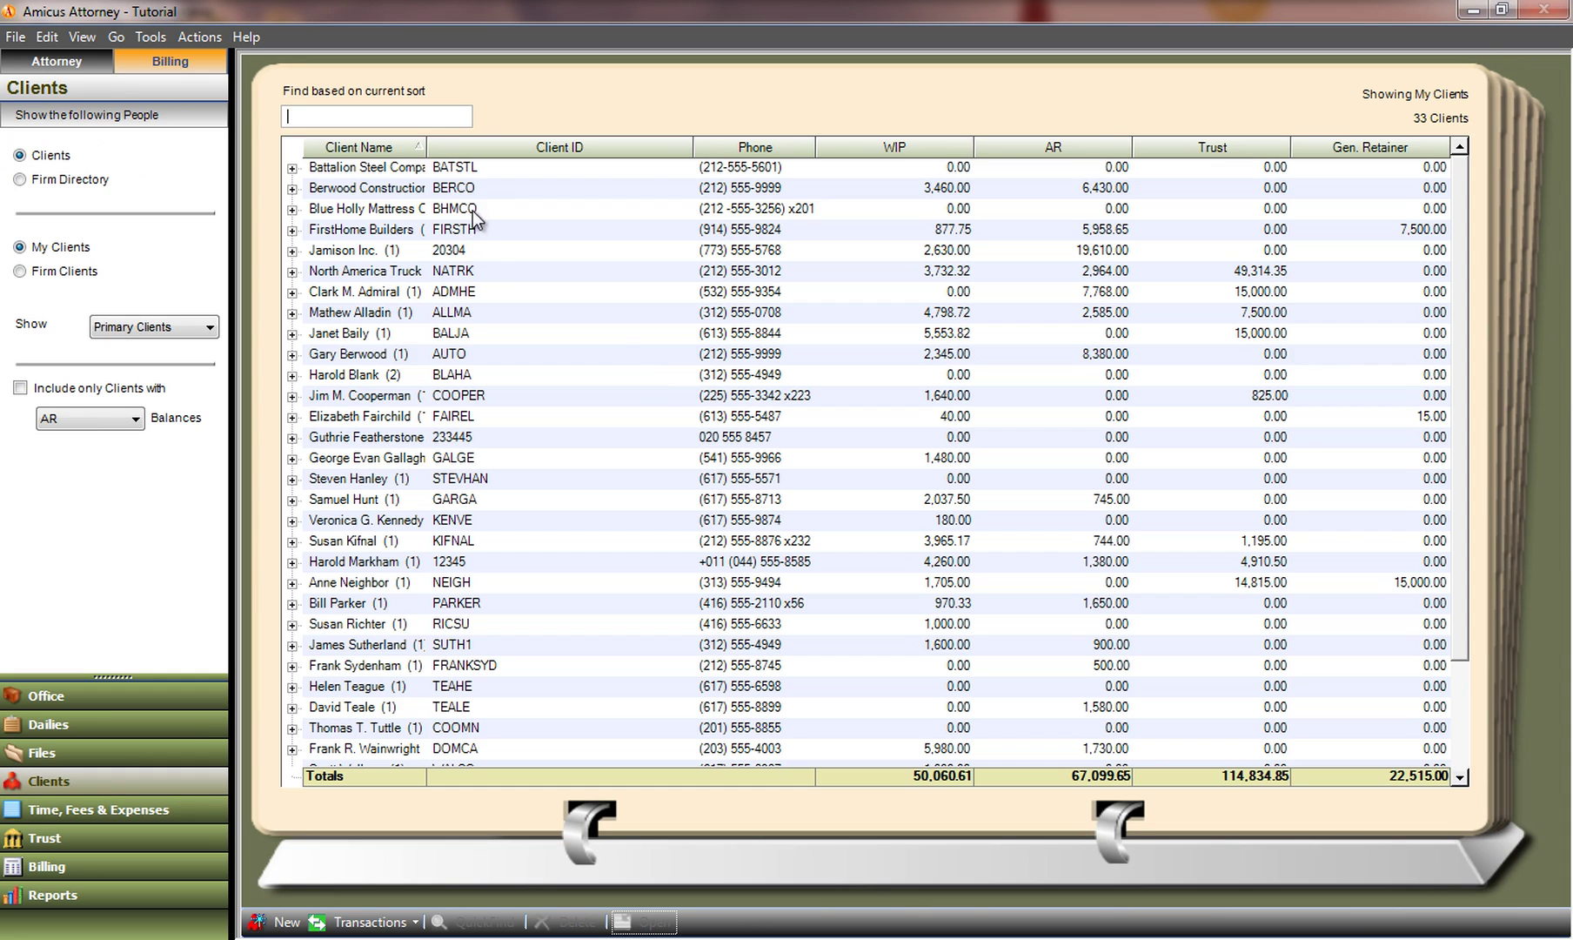
drag(428, 147, 481, 147)
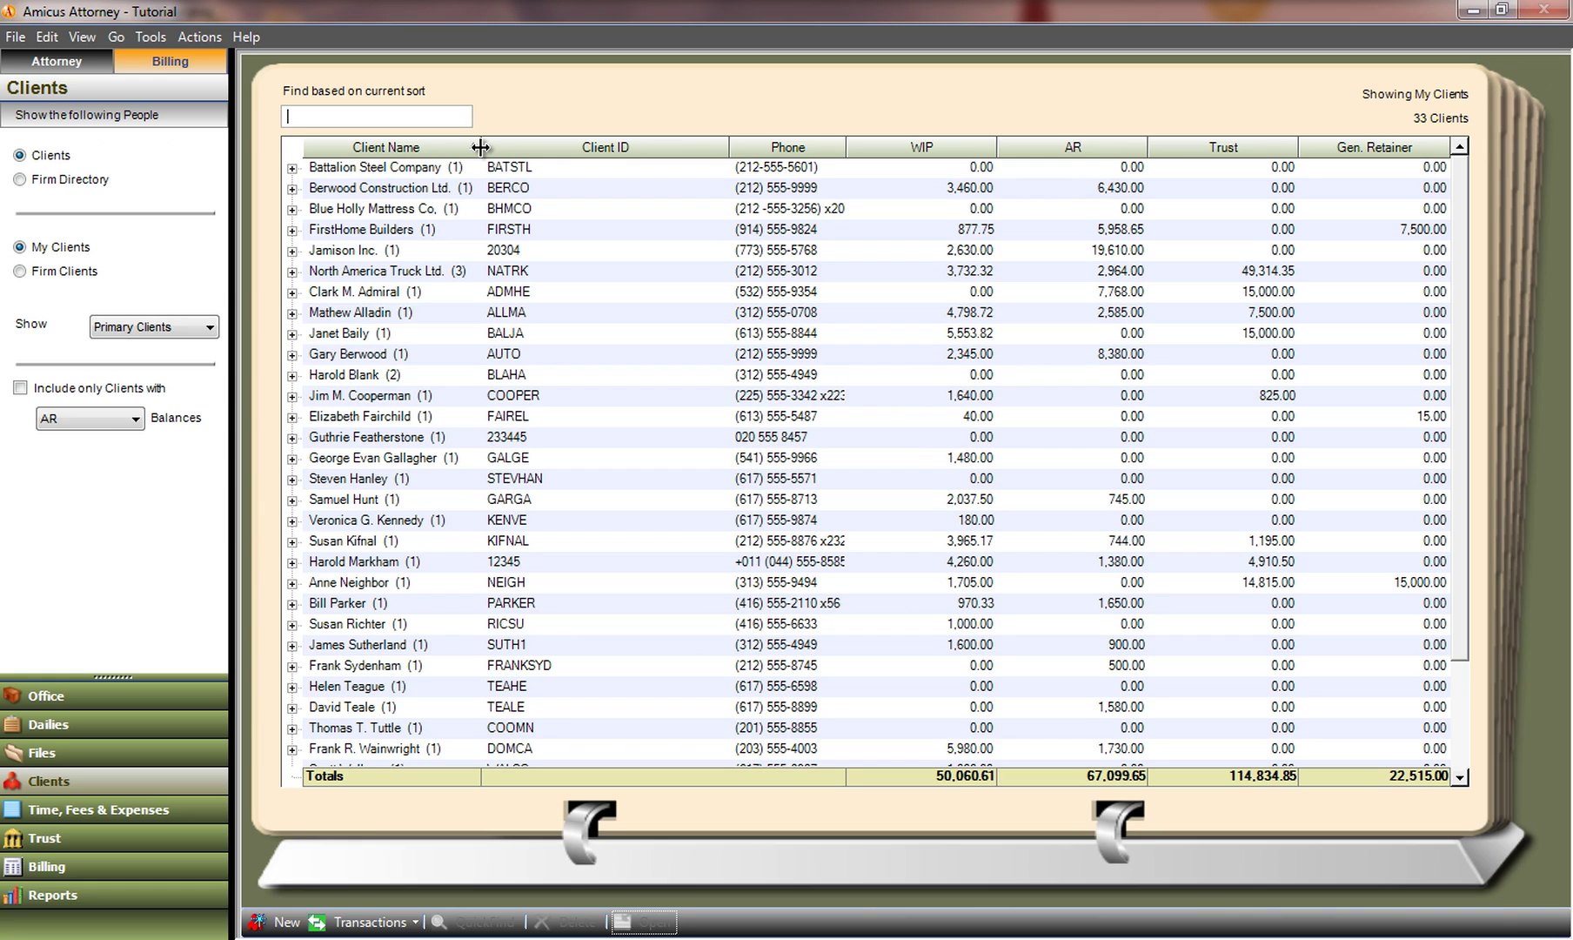
Expand North America Truck Ltd. in the clients list and examine the WIP, AR and trust balances of its files.
click(453, 271)
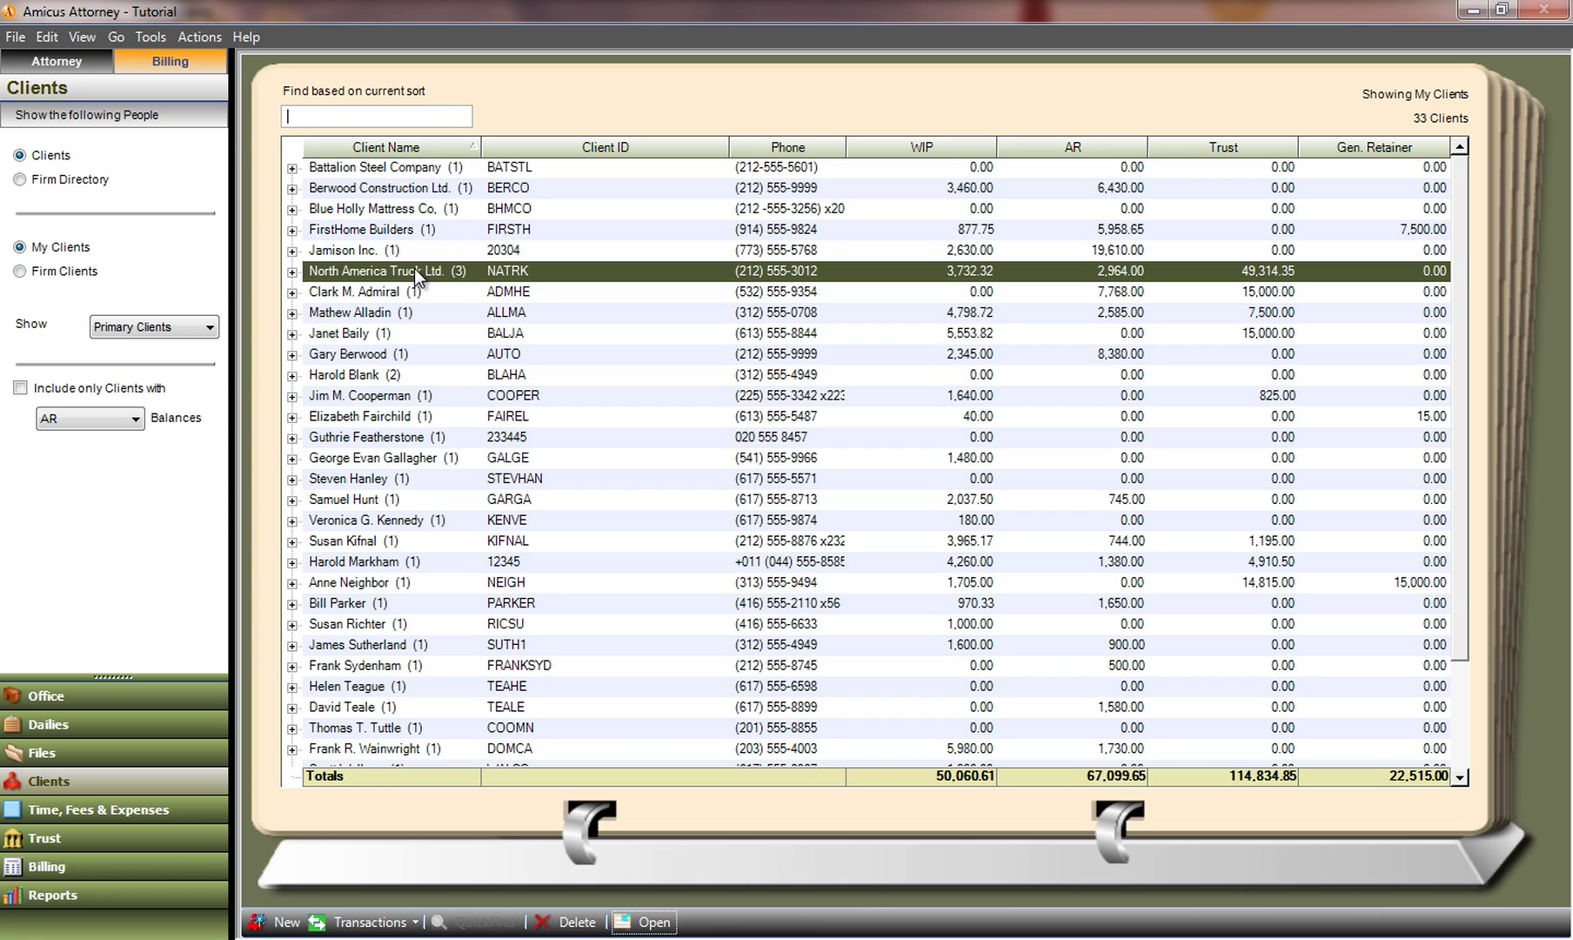
click(292, 271)
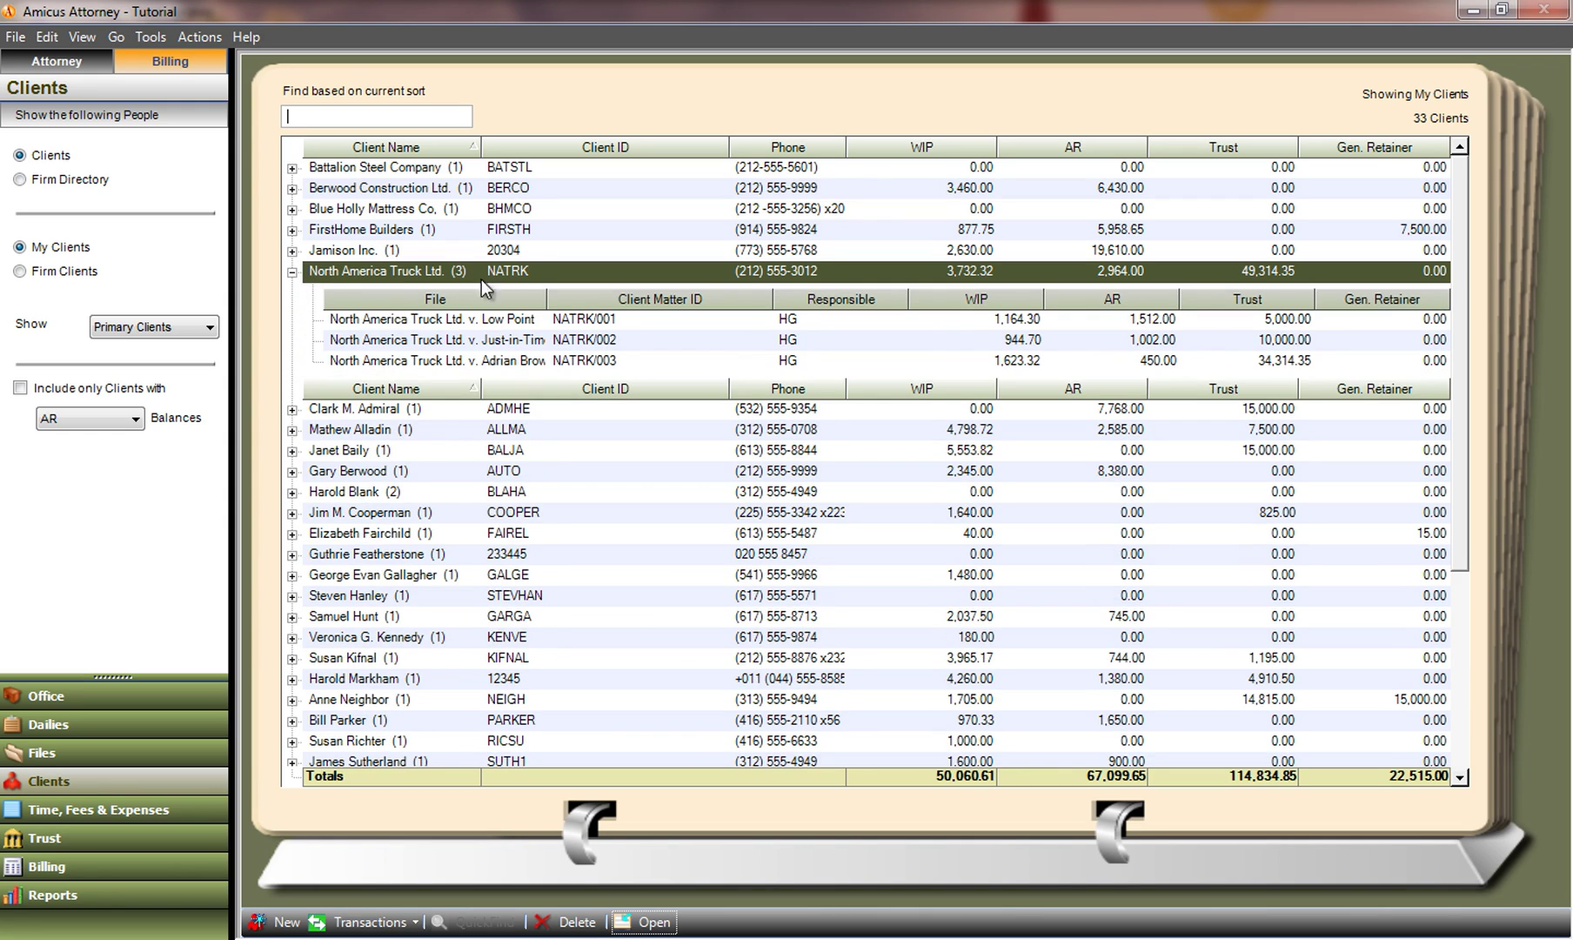
click(492, 321)
click(489, 340)
click(493, 362)
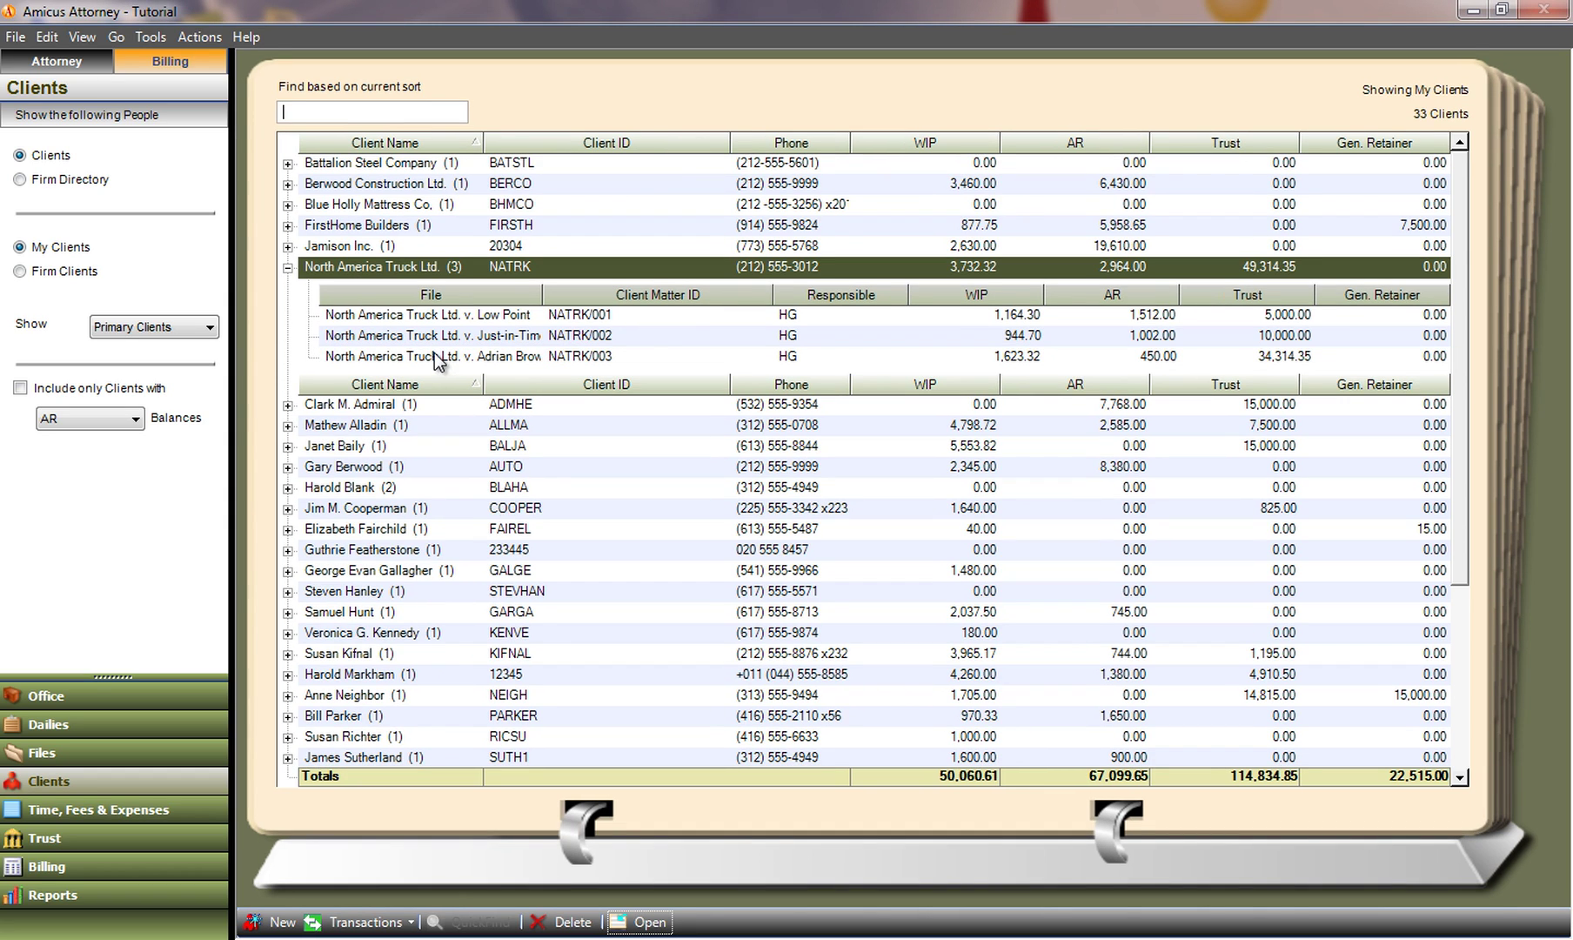
right_click(423, 271)
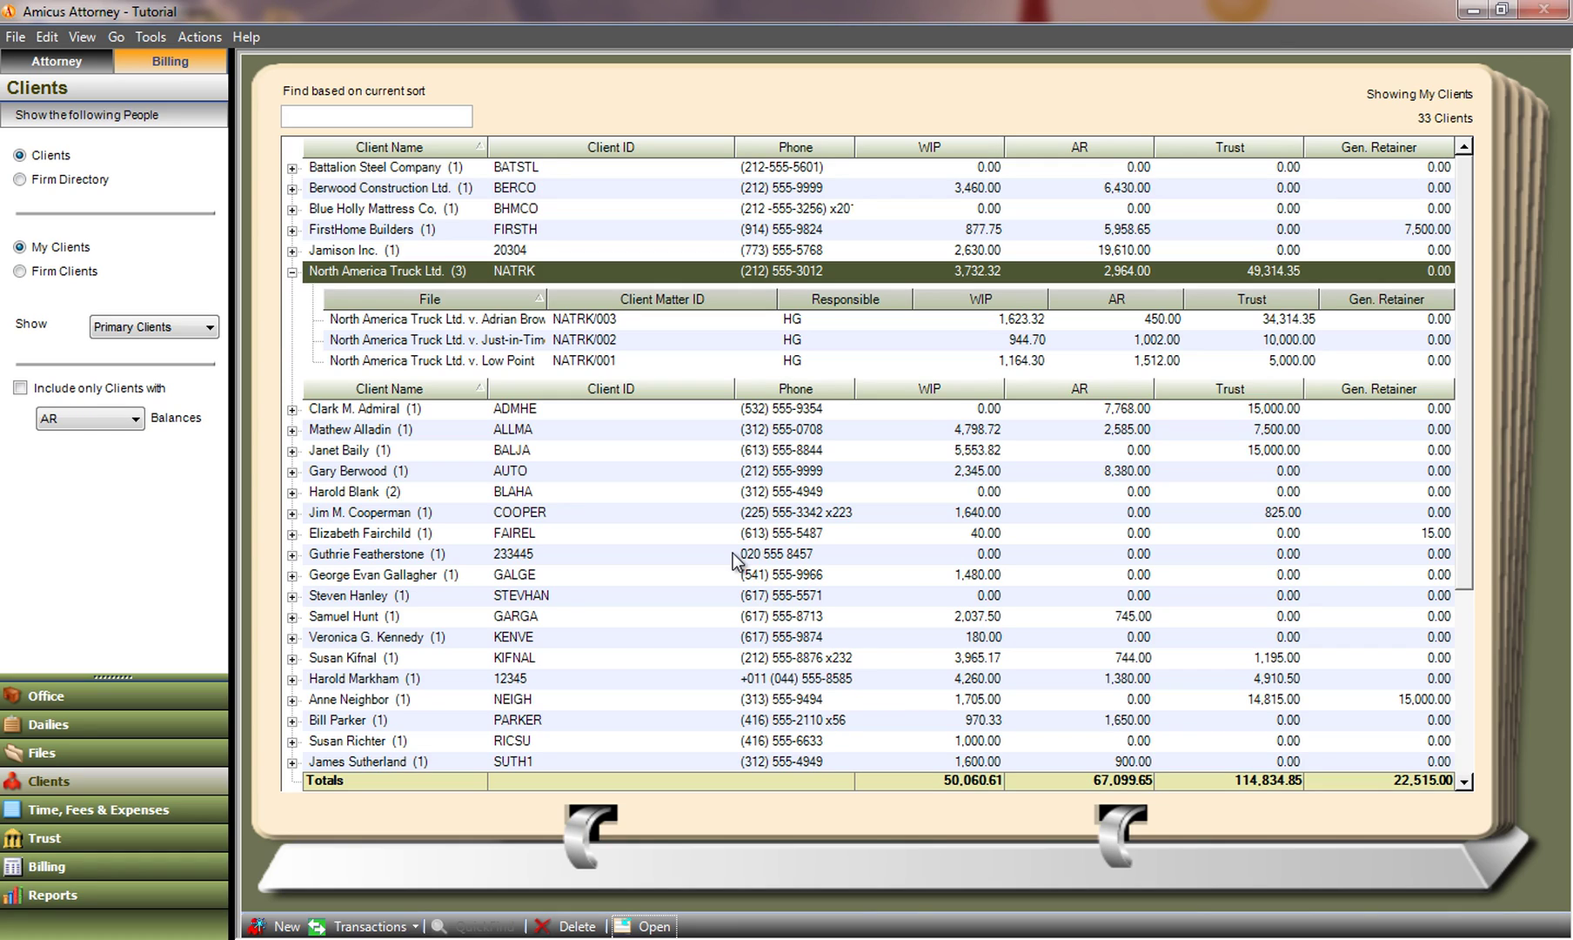
Review Today's Practice Reminders and Today's Billing Reminders in the Dailies.
click(107, 730)
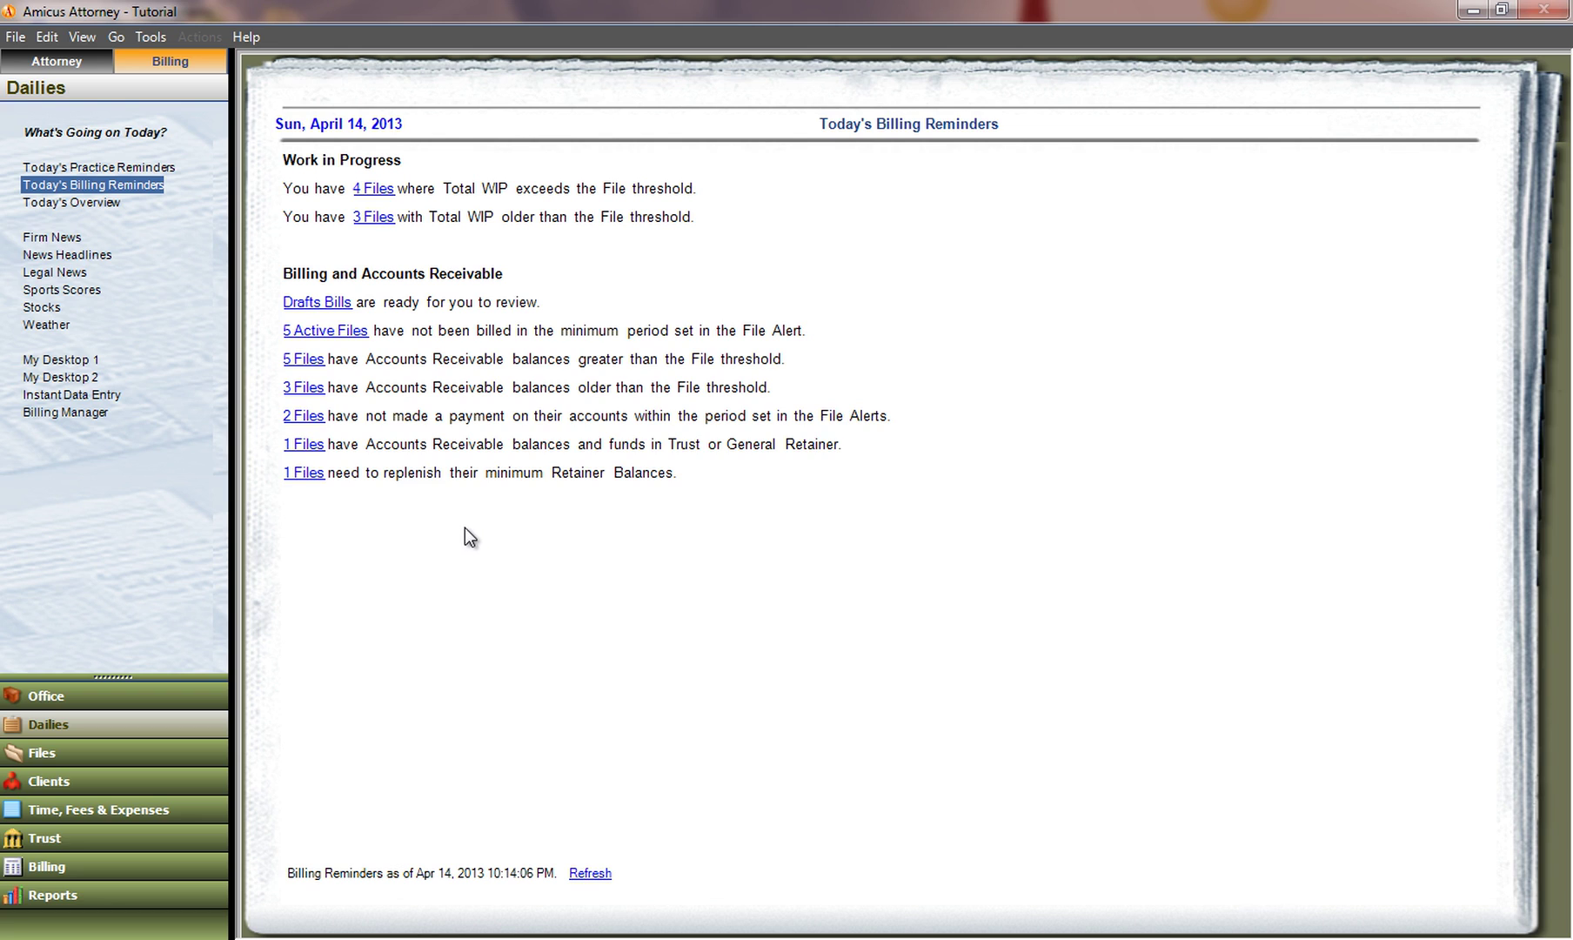
click(158, 169)
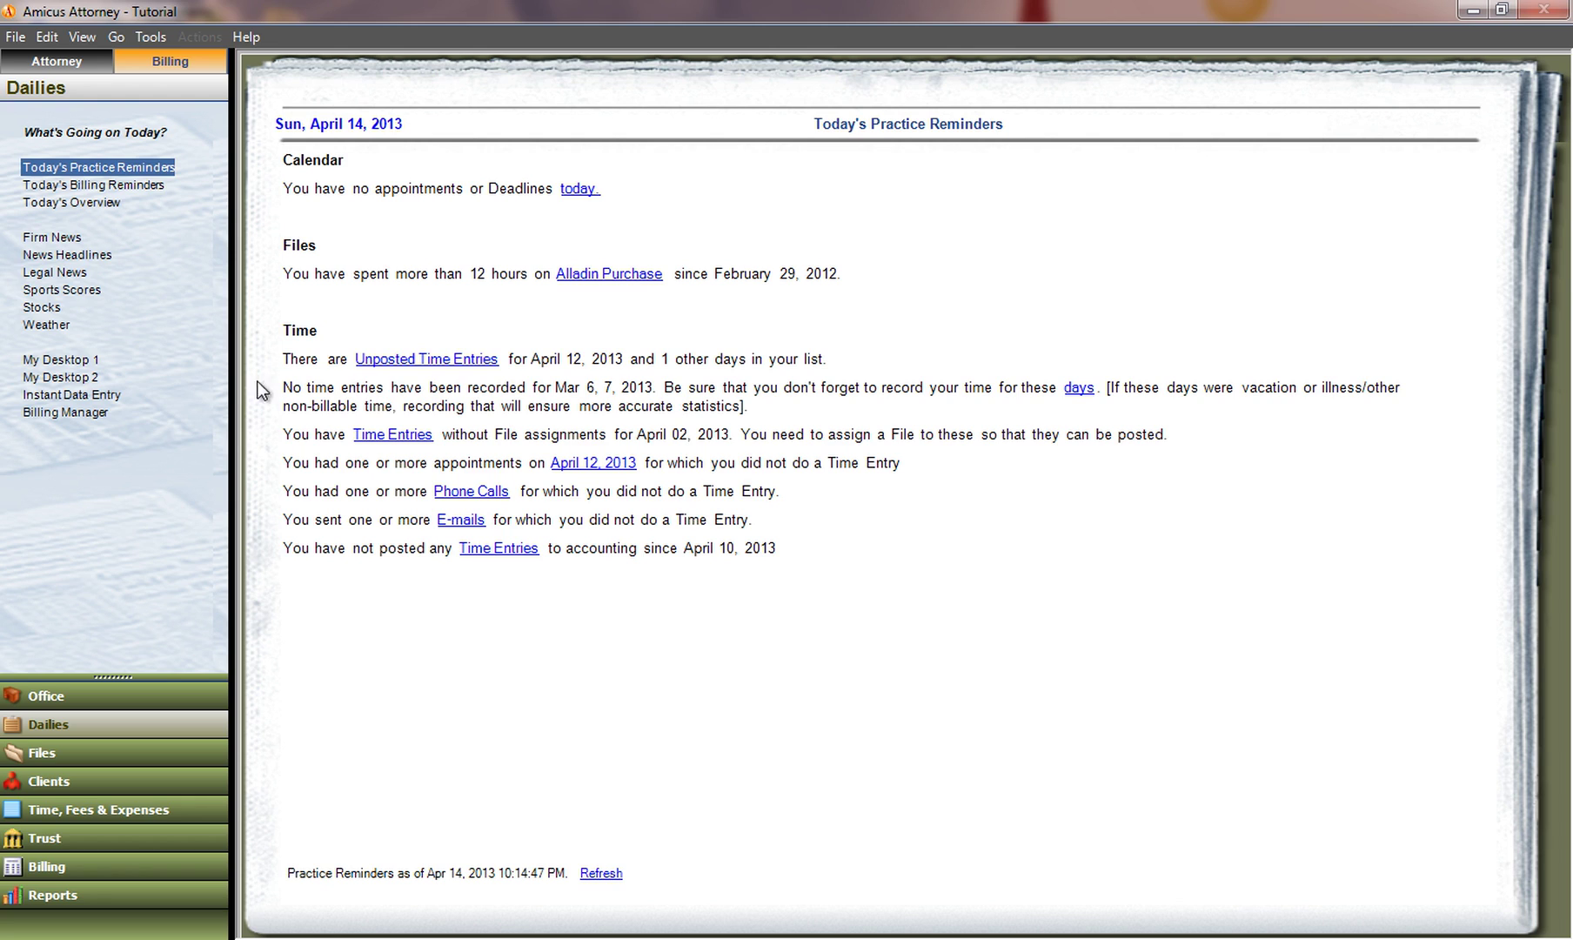
click(165, 188)
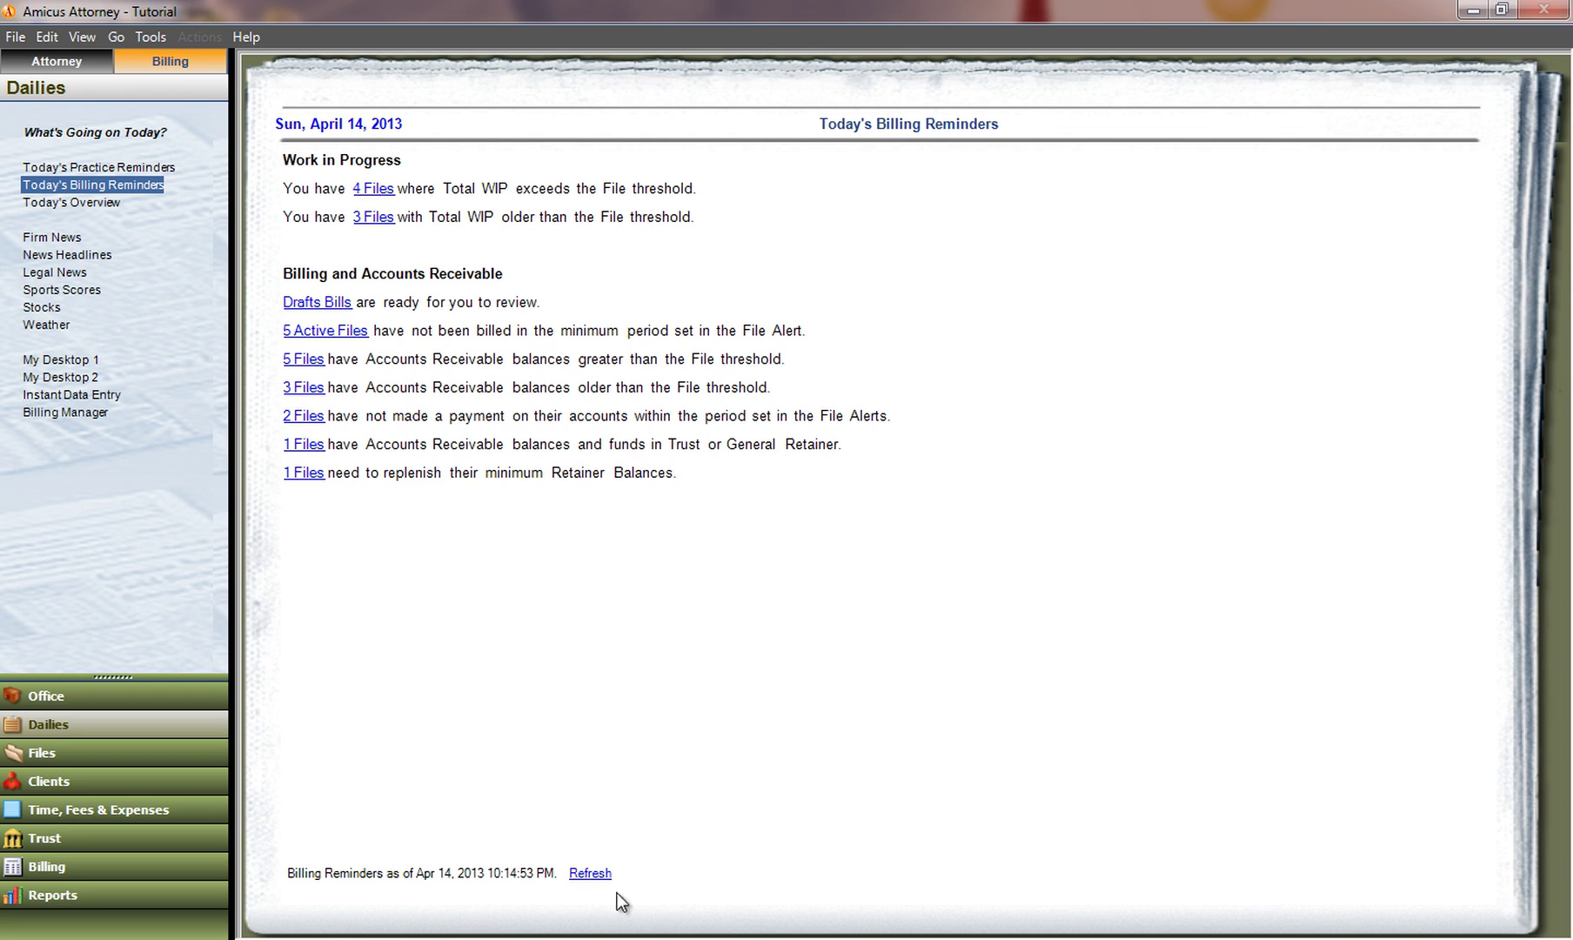
Refresh Today's Billing Reminders and open the Billing Manager in the Dailies.
click(590, 873)
click(50, 414)
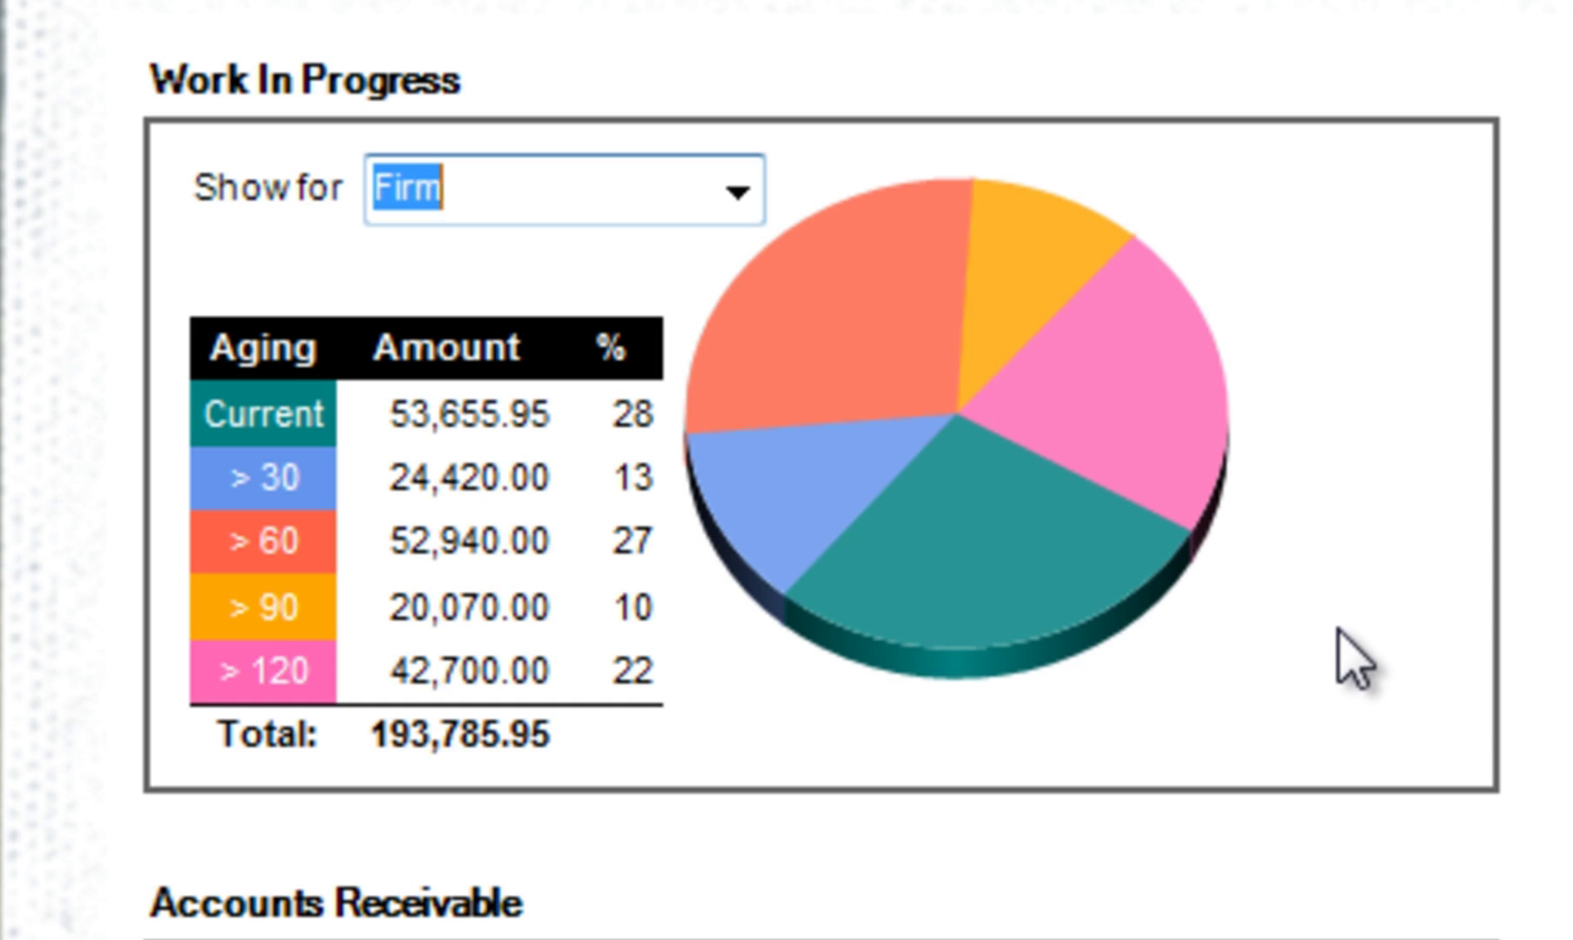
Examine the Work In Progress aging by Responsible Lawyer and return its chart to Firm.
click(740, 187)
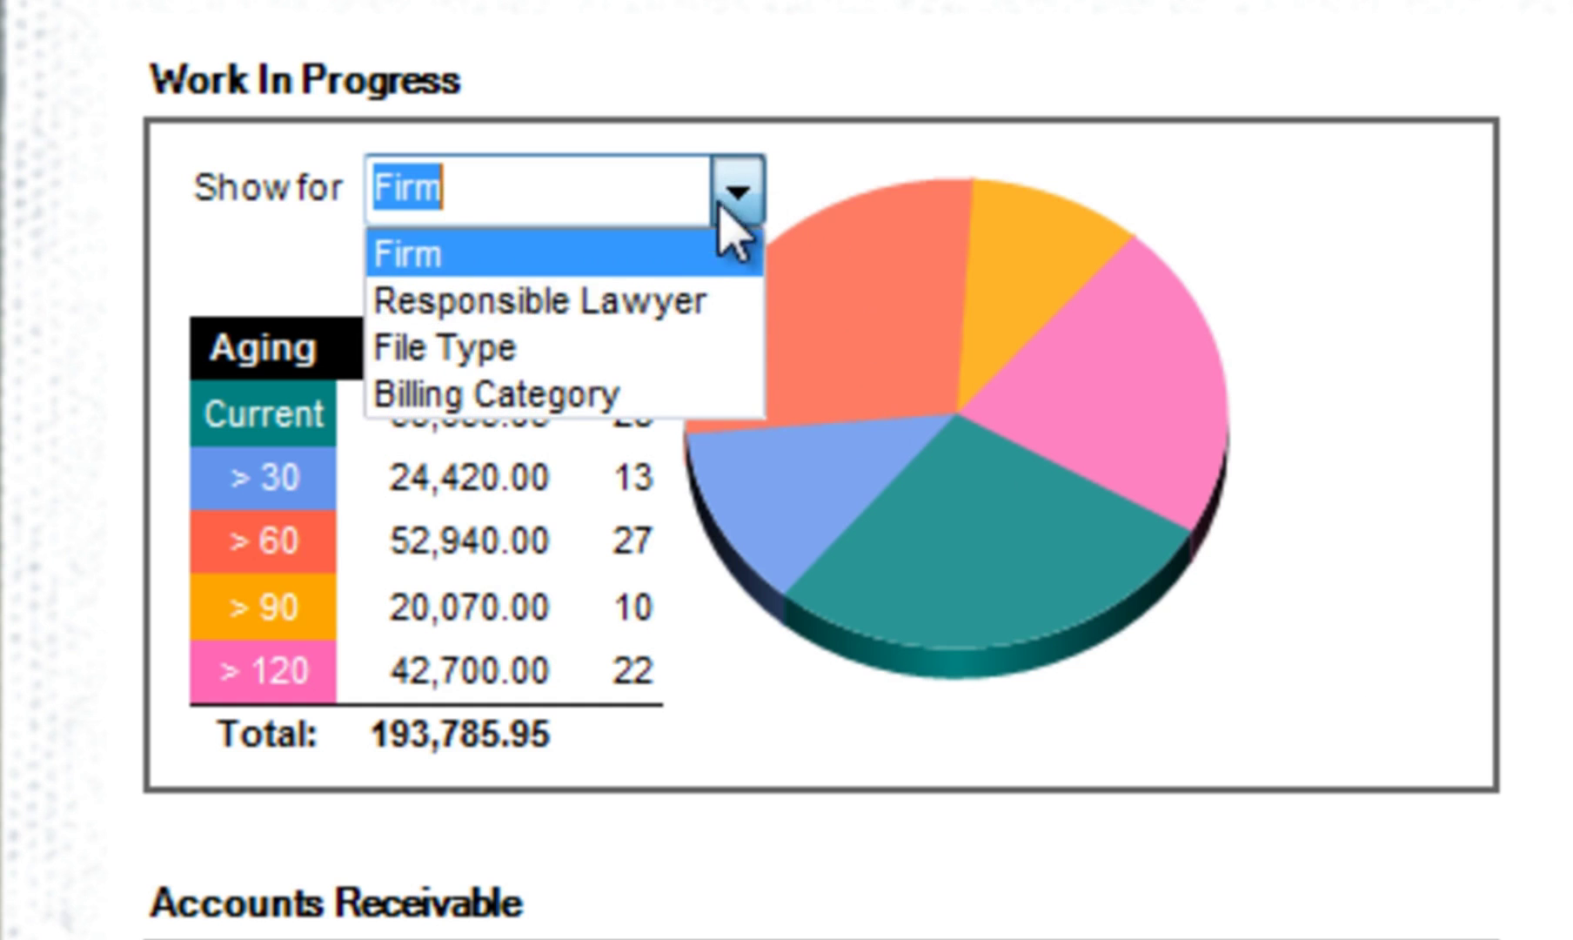
click(705, 296)
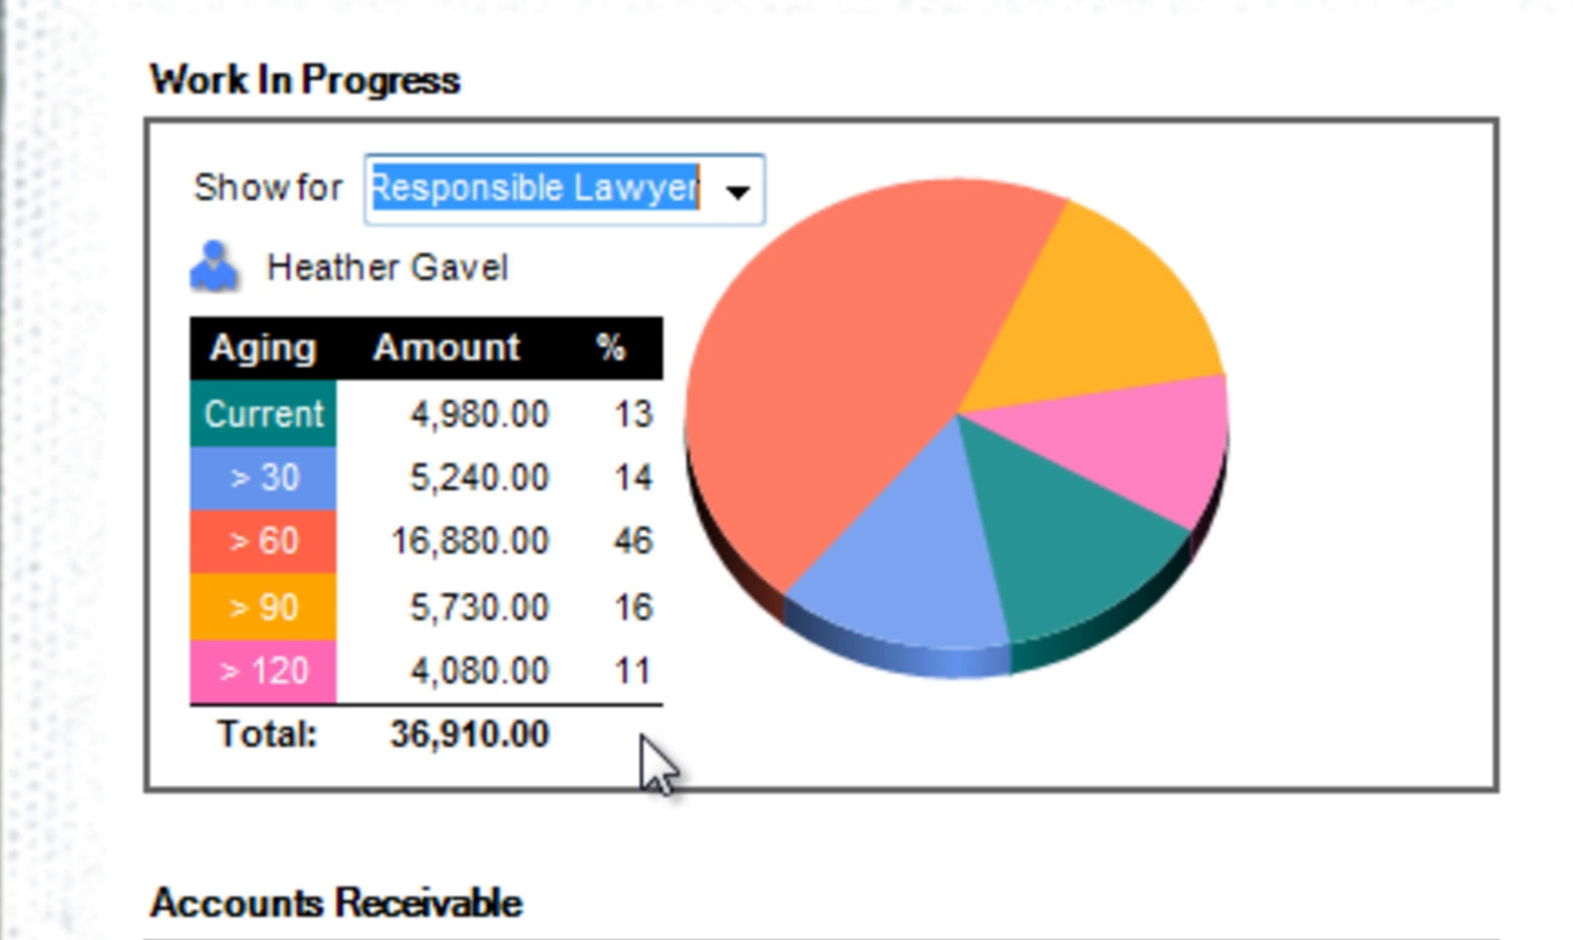
click(738, 191)
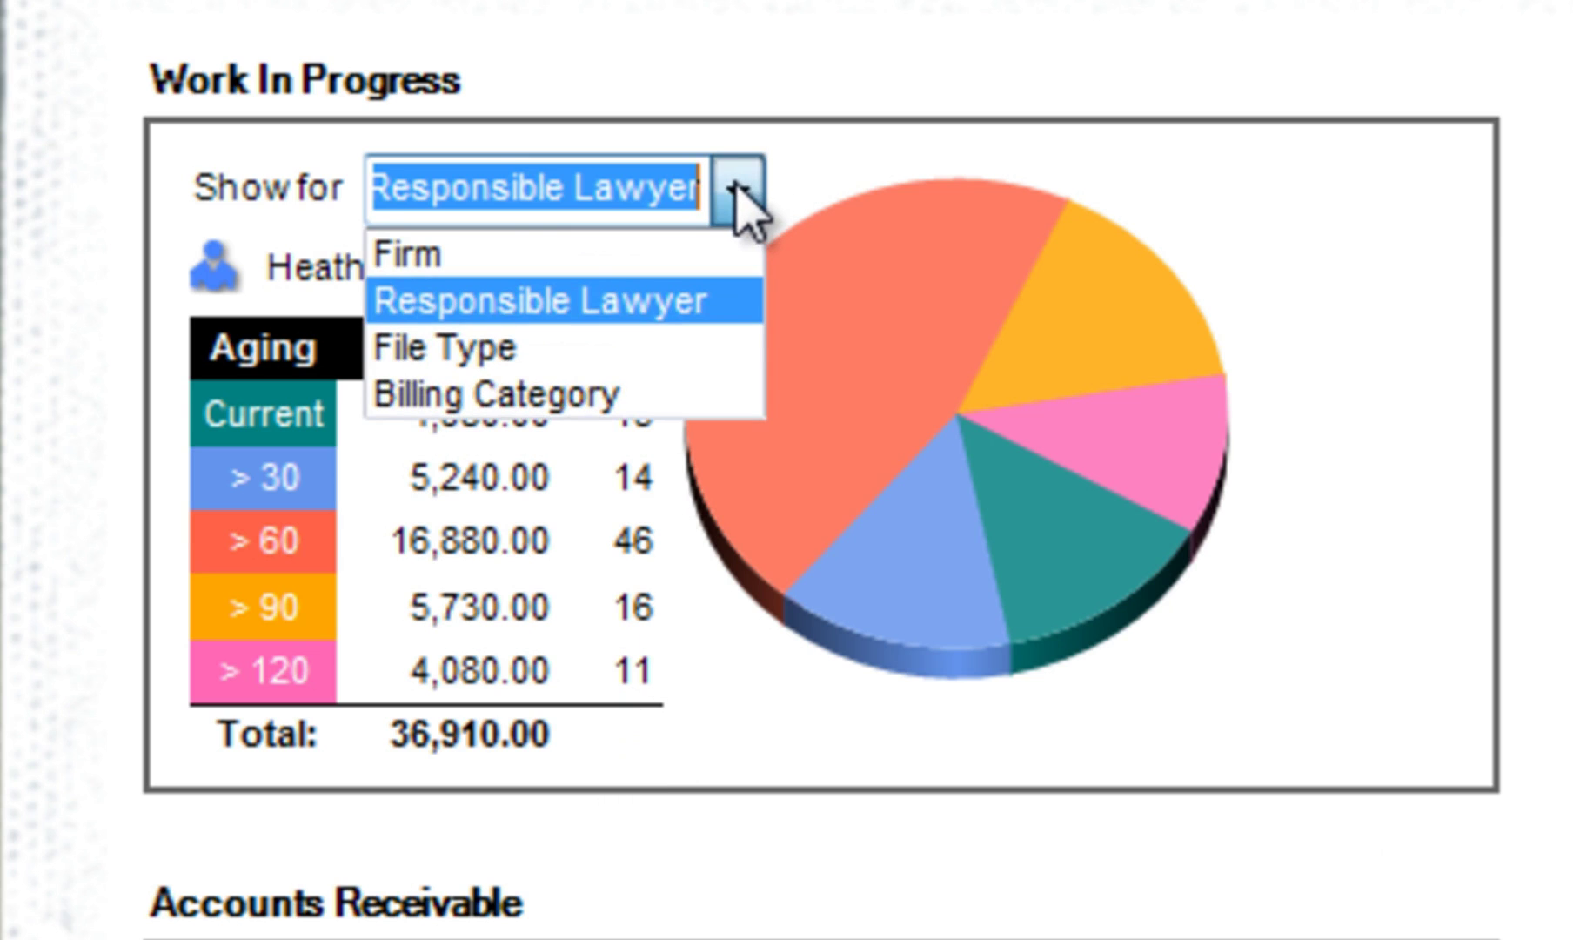
click(566, 260)
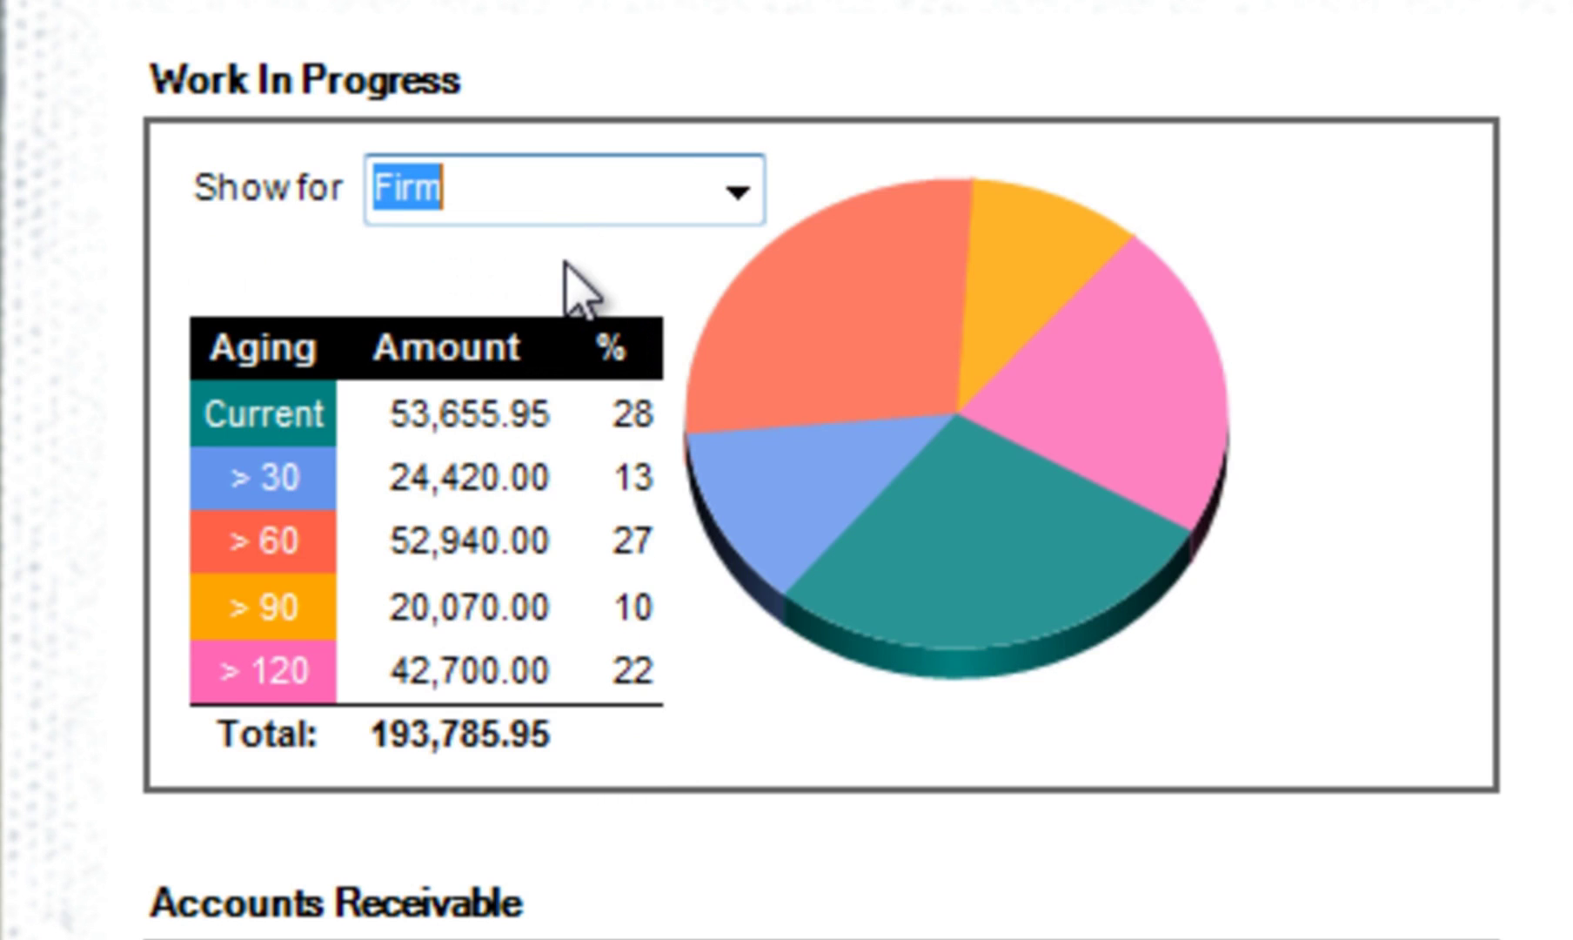
Examine the Work In Progress aging for the Civil Litigation file type and return its chart to Firm.
click(736, 206)
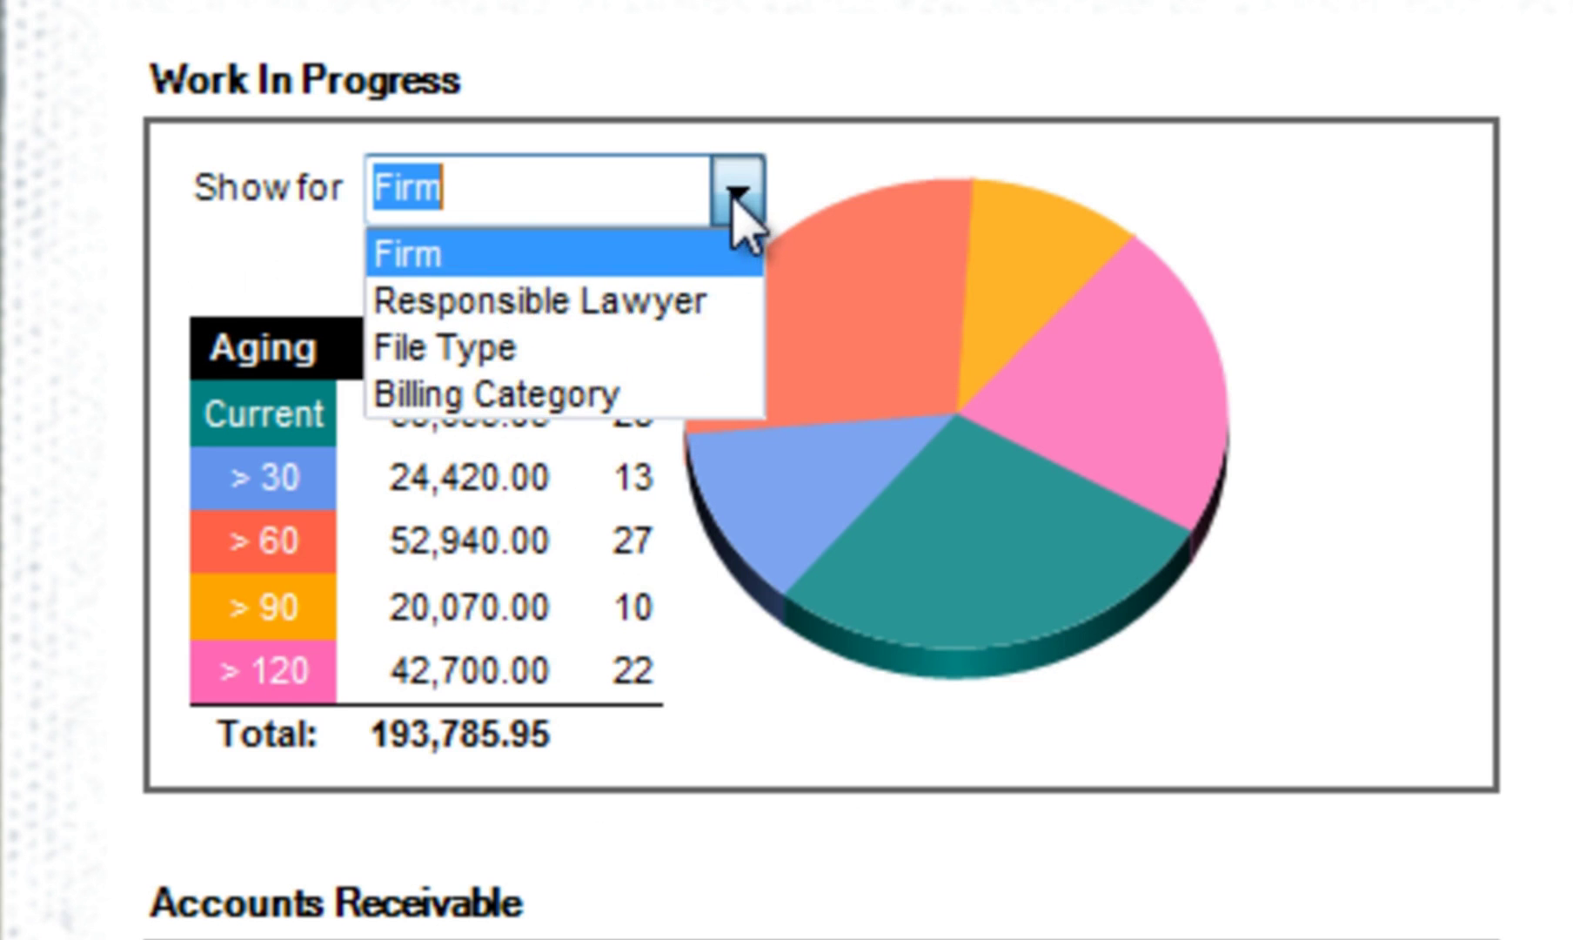
click(488, 347)
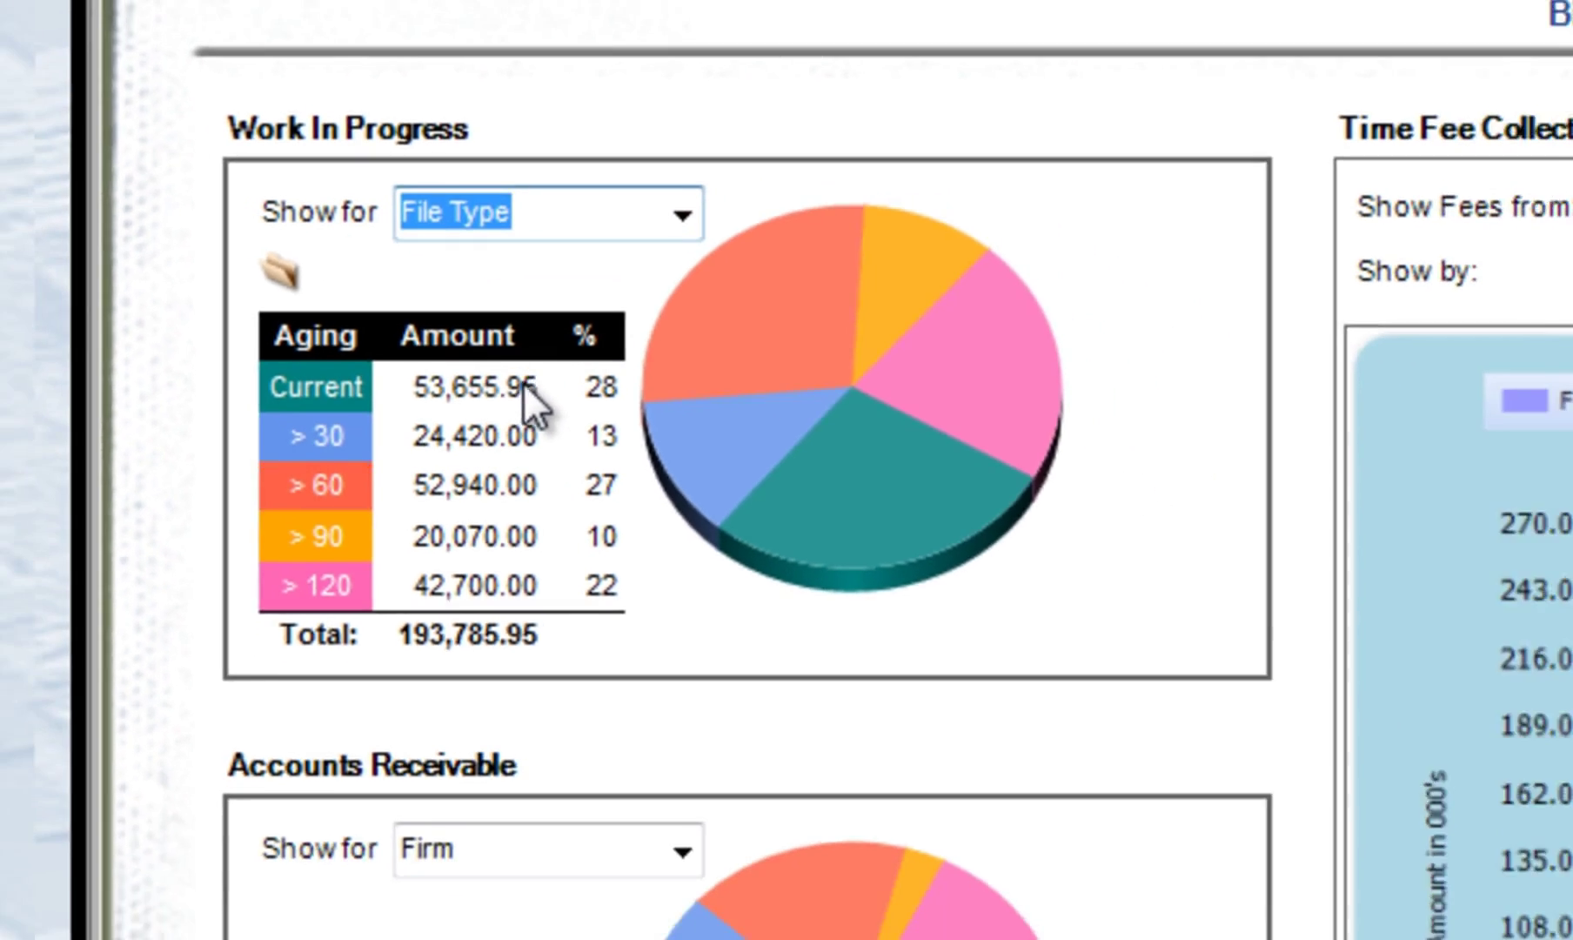
click(278, 272)
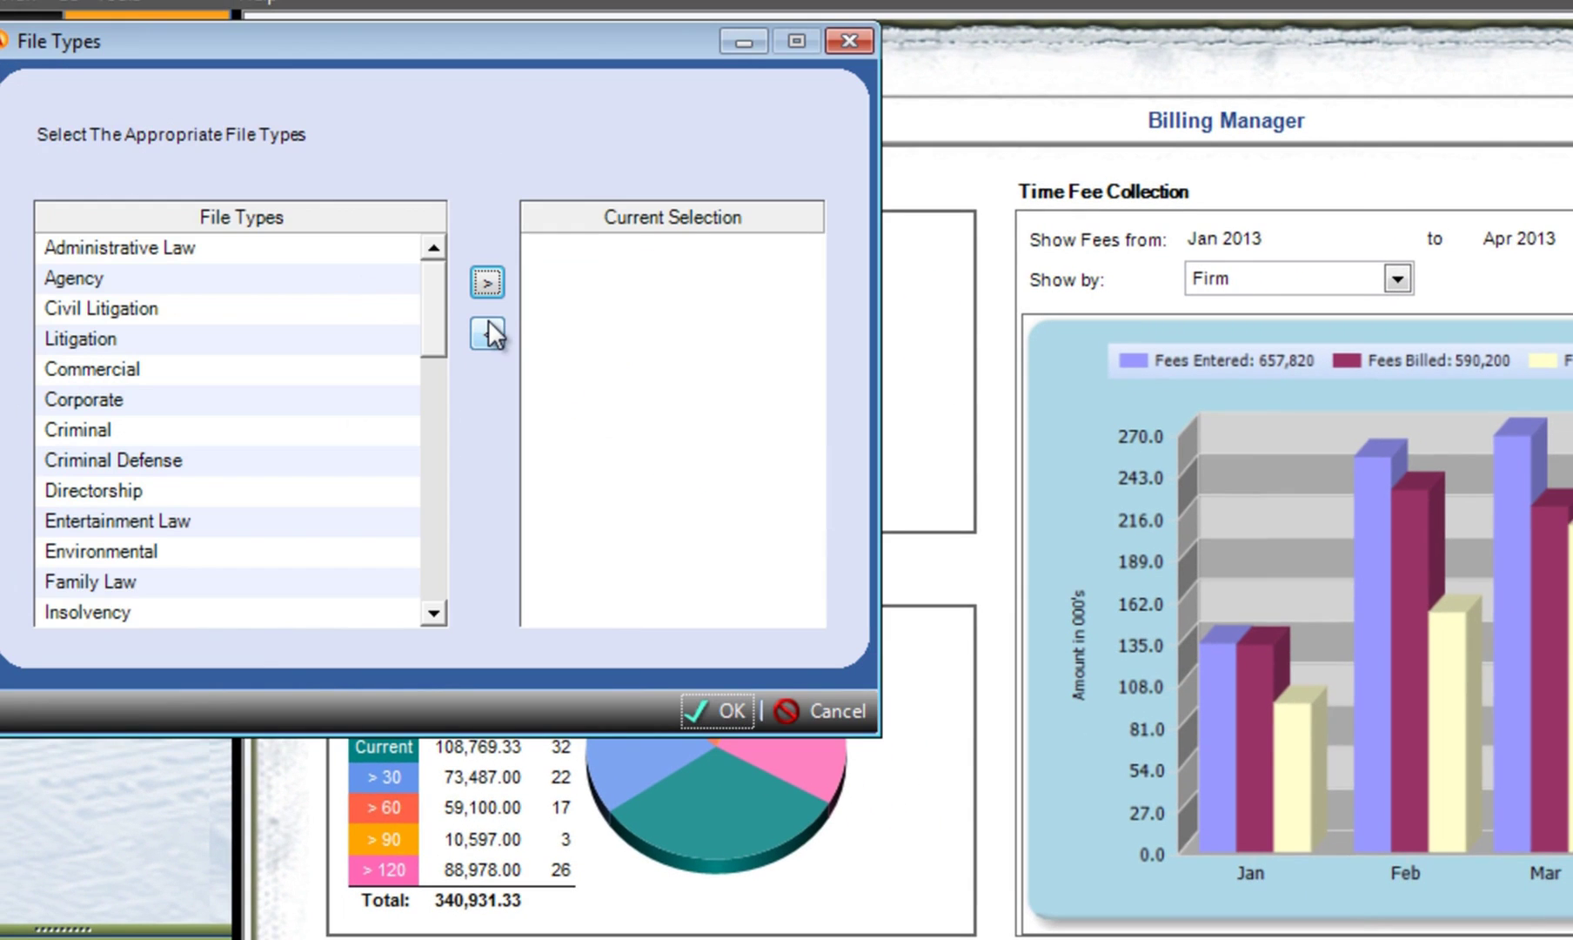
double_click(345, 306)
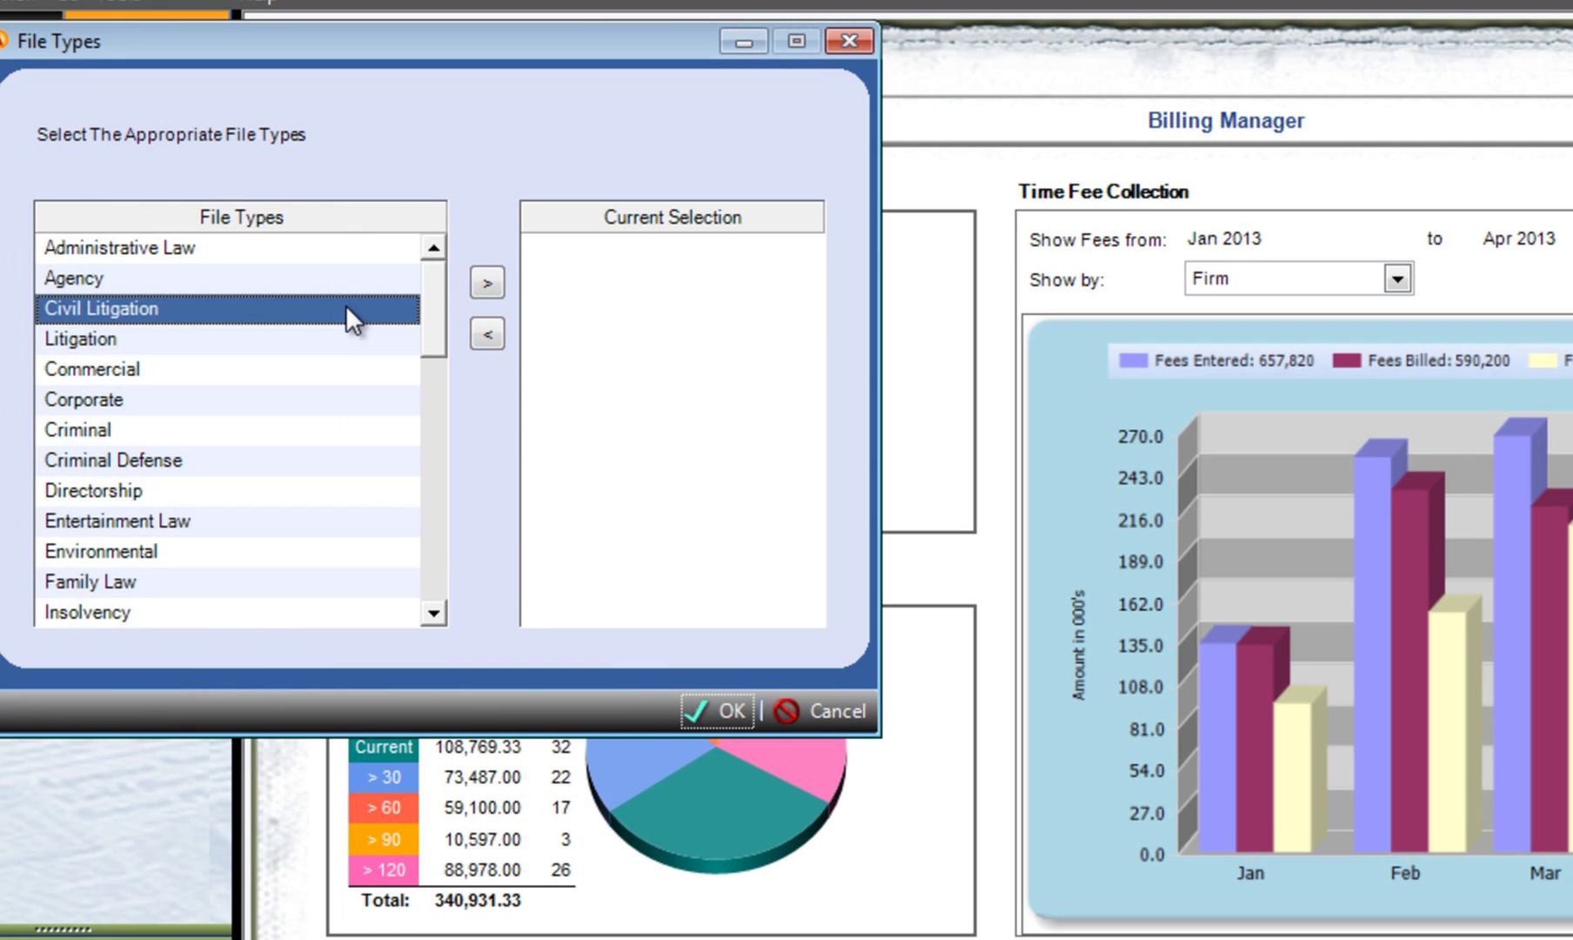
click(722, 710)
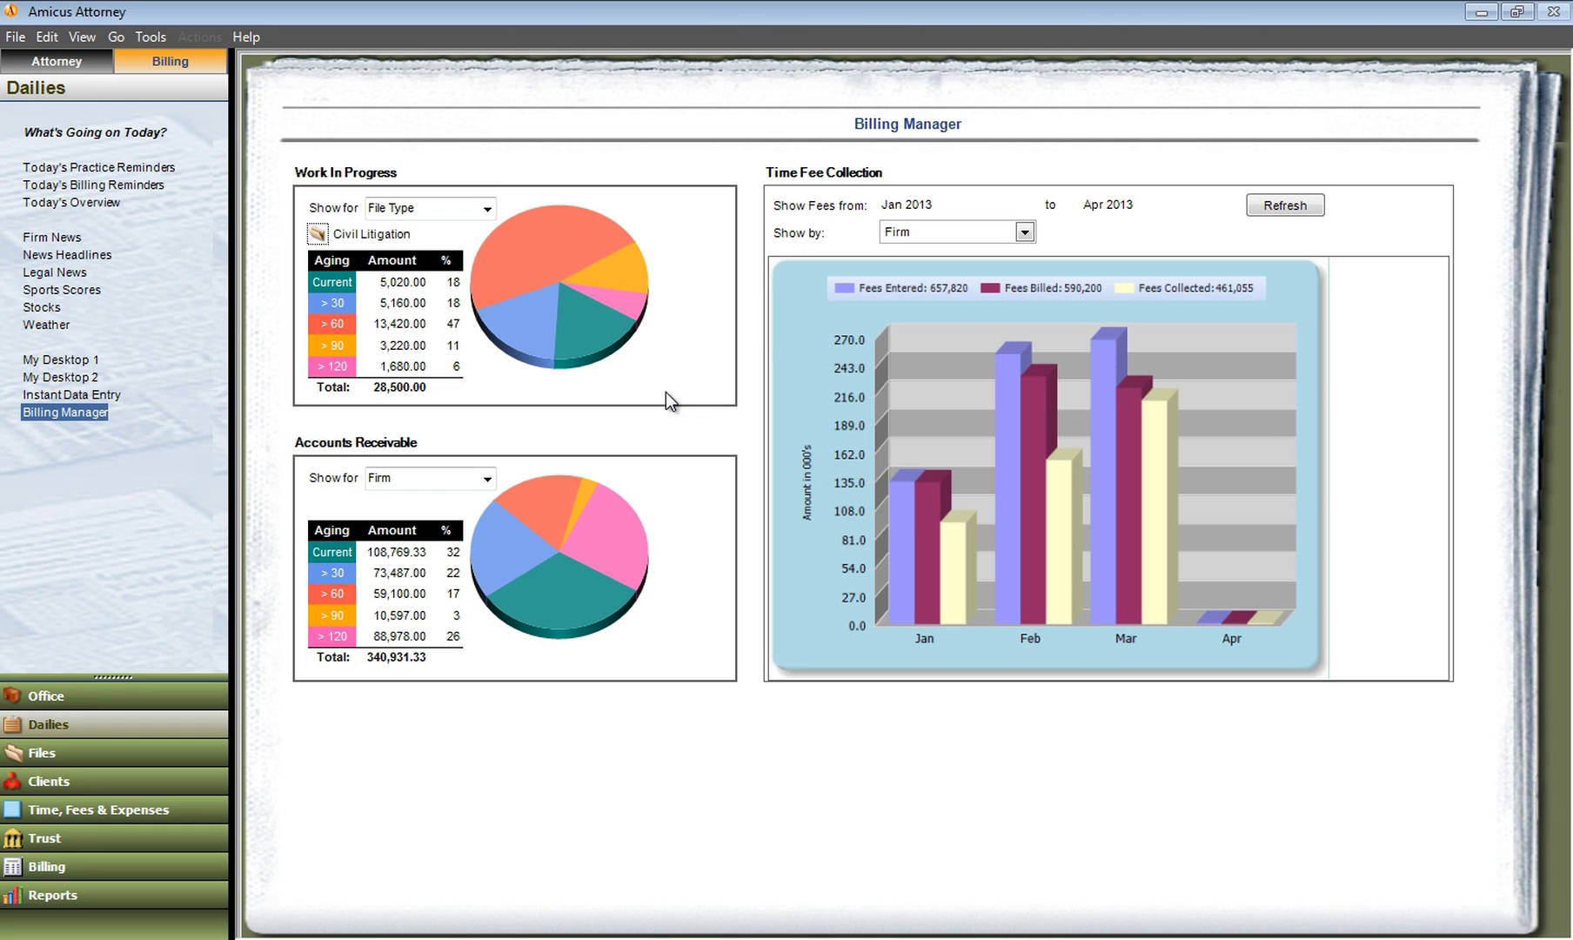
click(481, 209)
click(457, 232)
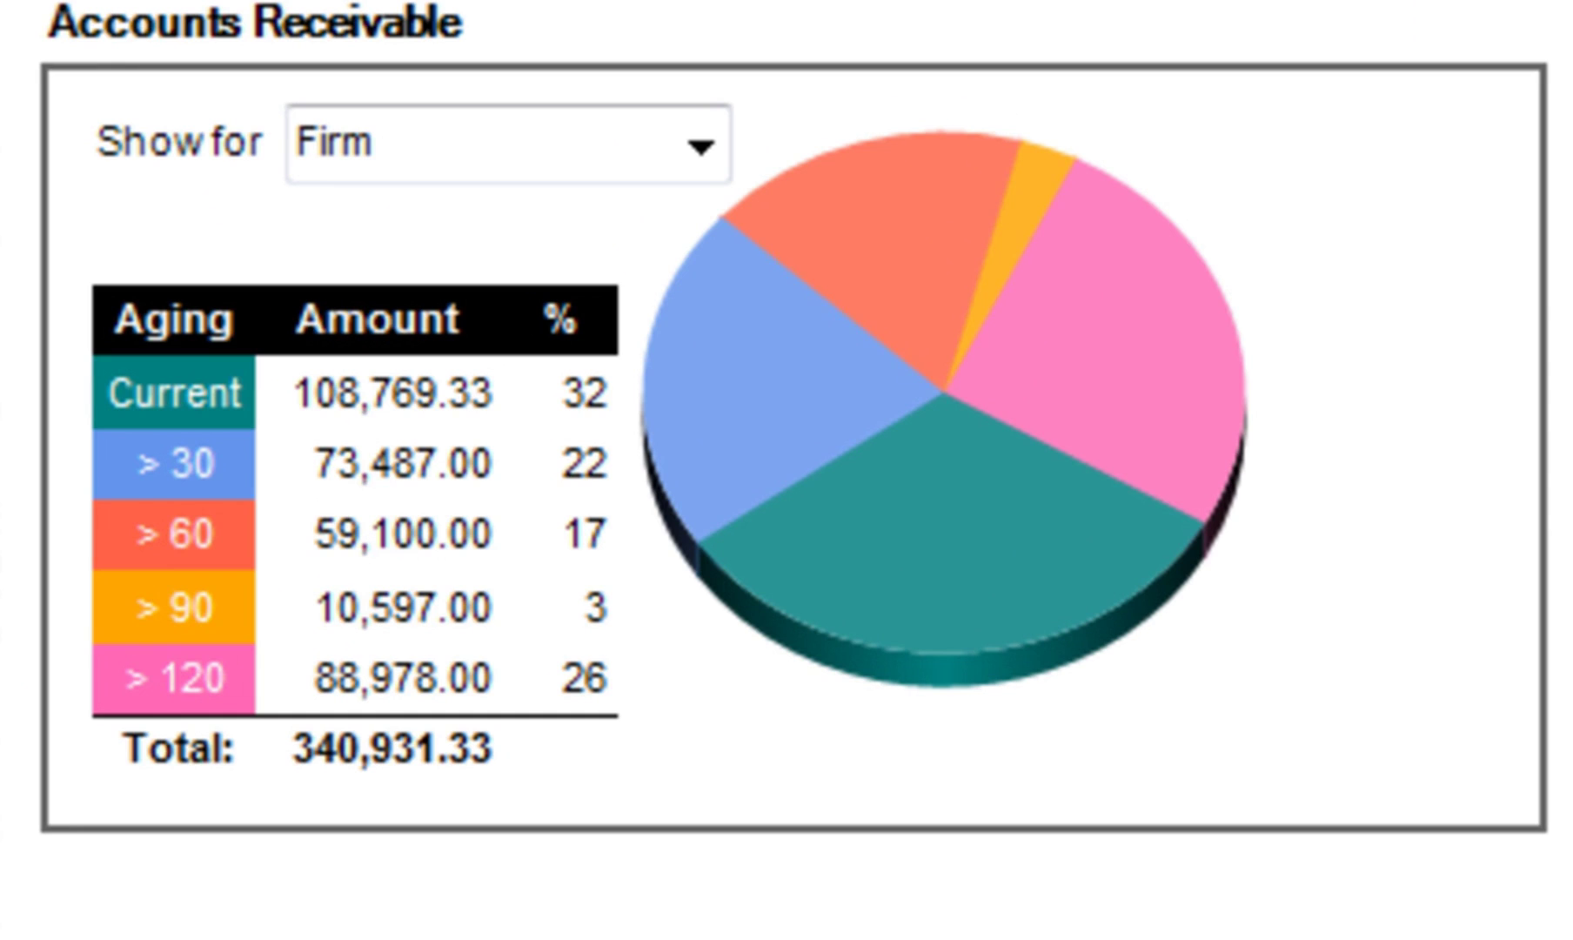
Show the Accounts Receivable aging by Responsible Lawyer and check the other grouping options.
click(702, 146)
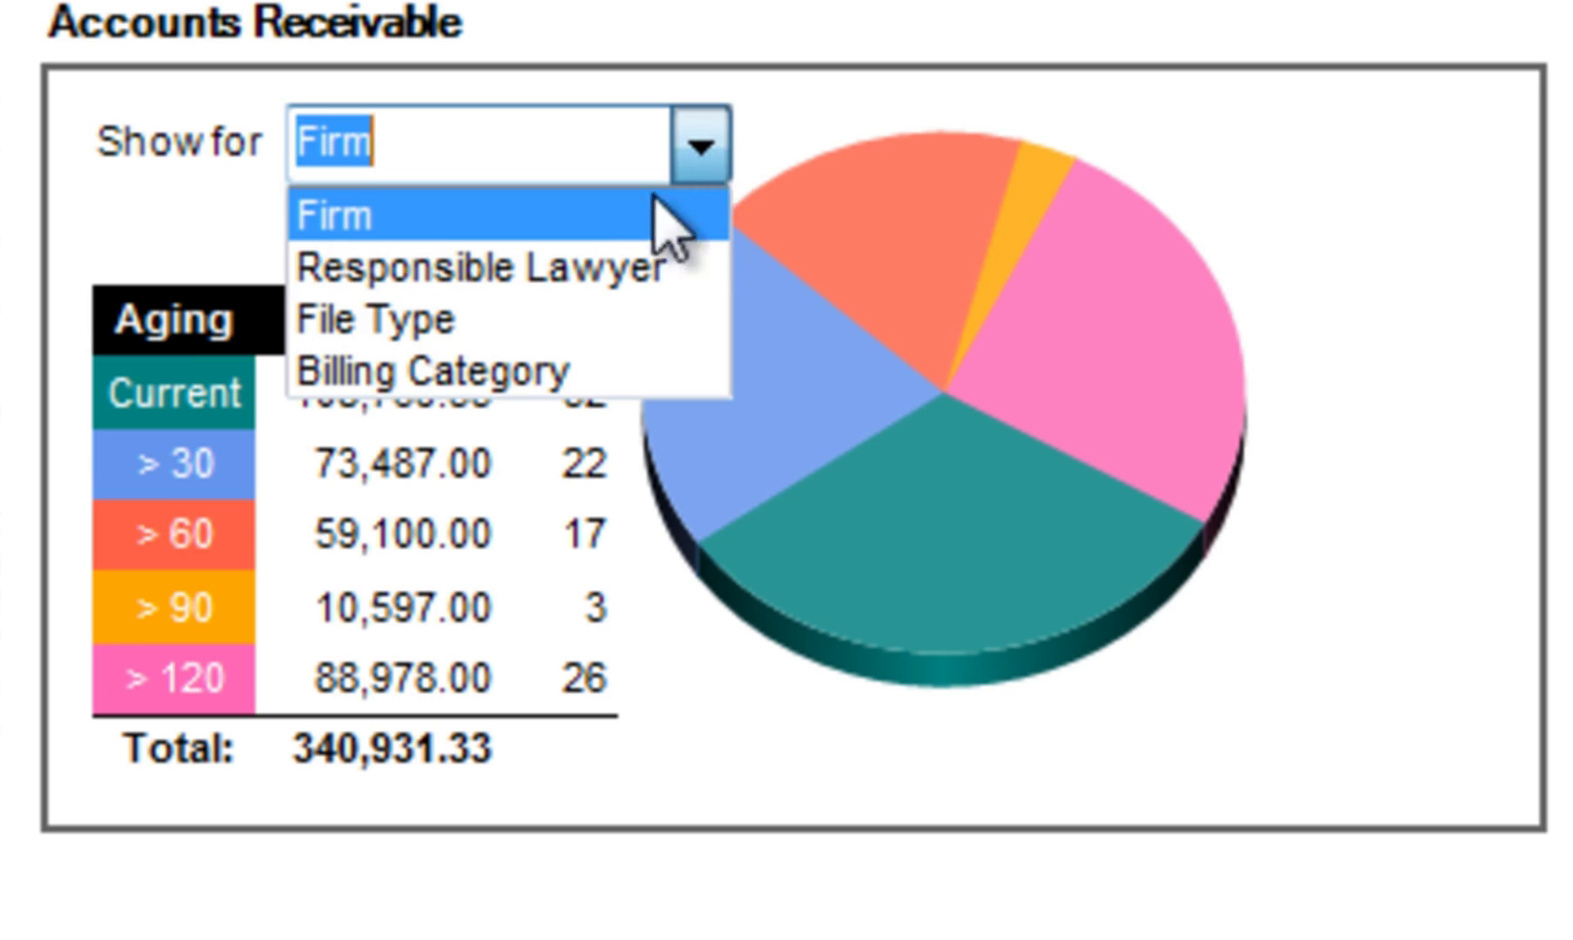
click(624, 258)
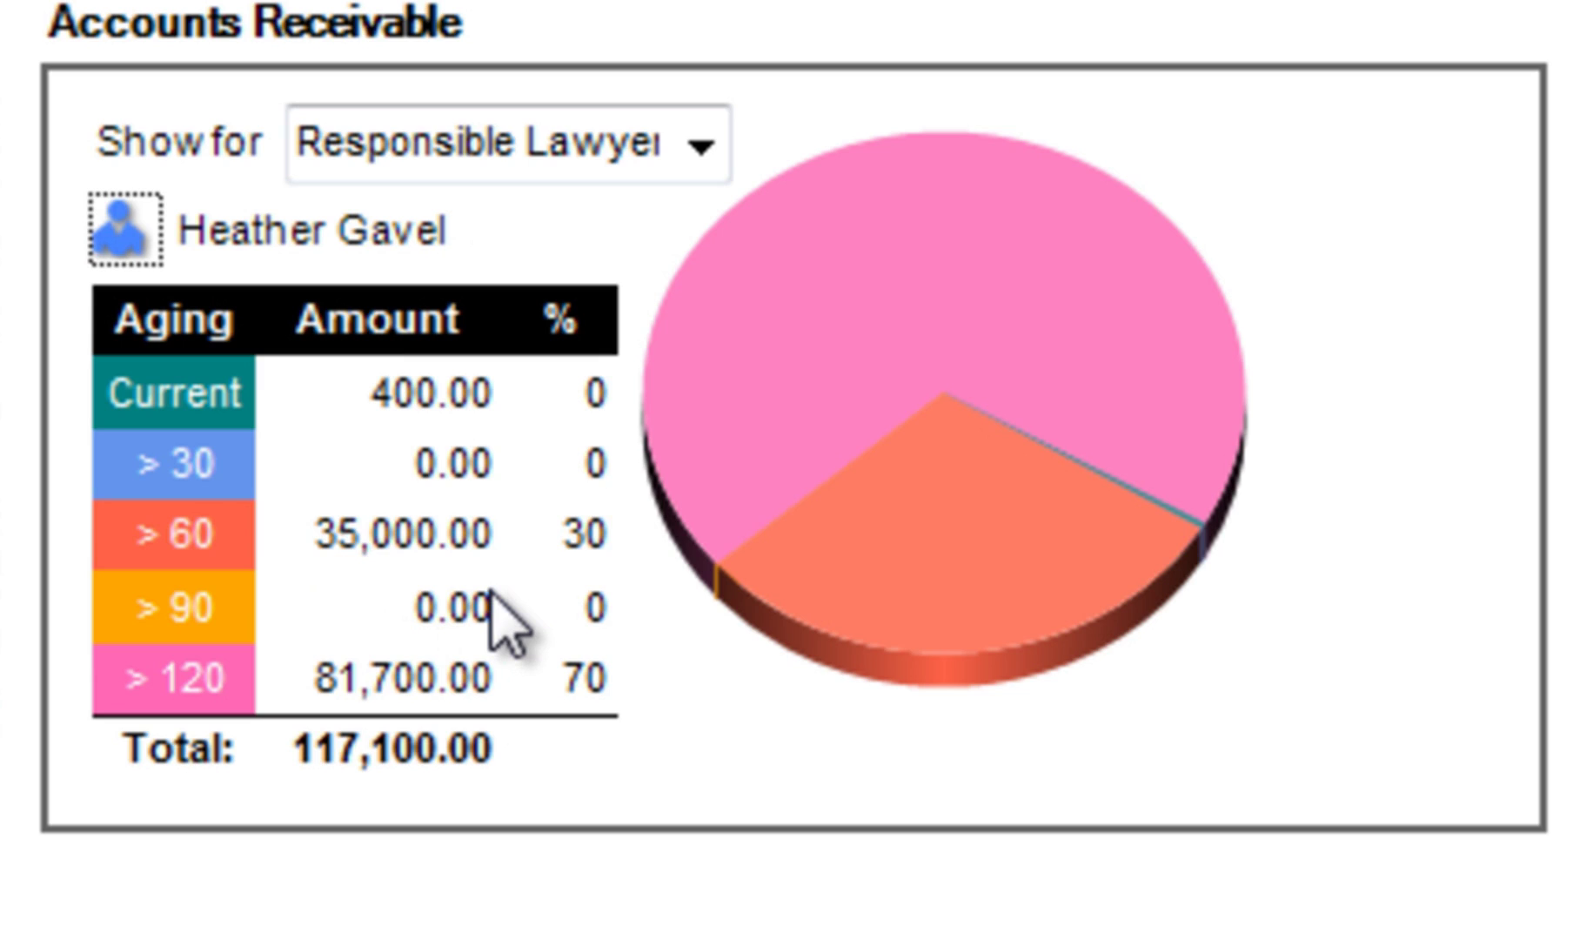
key(shift+Tab)
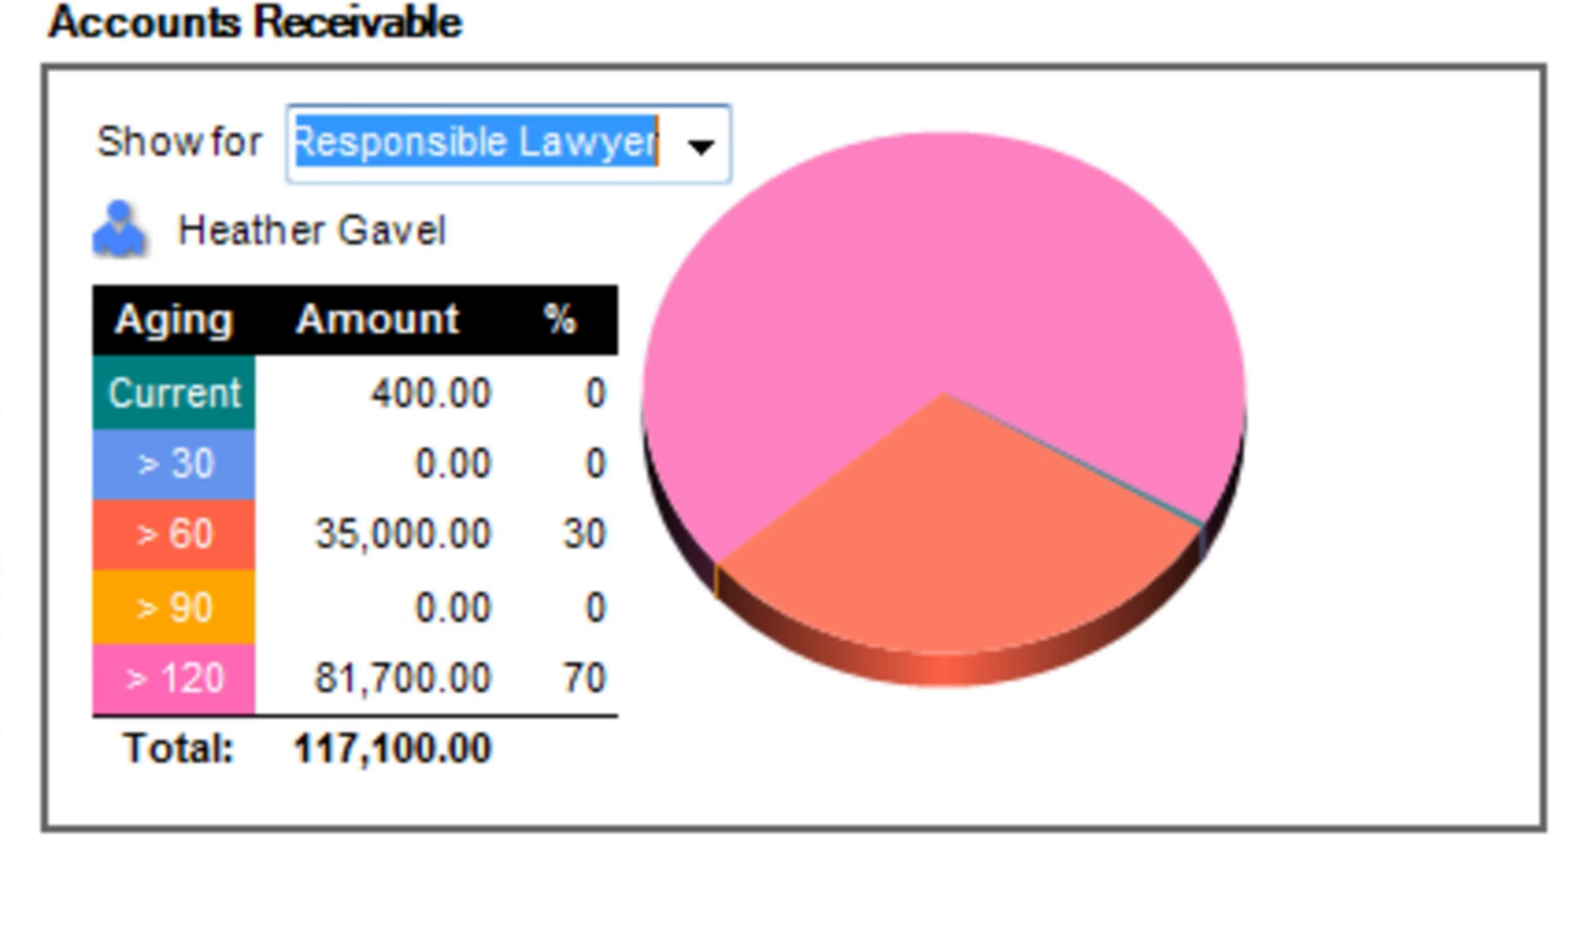
click(702, 148)
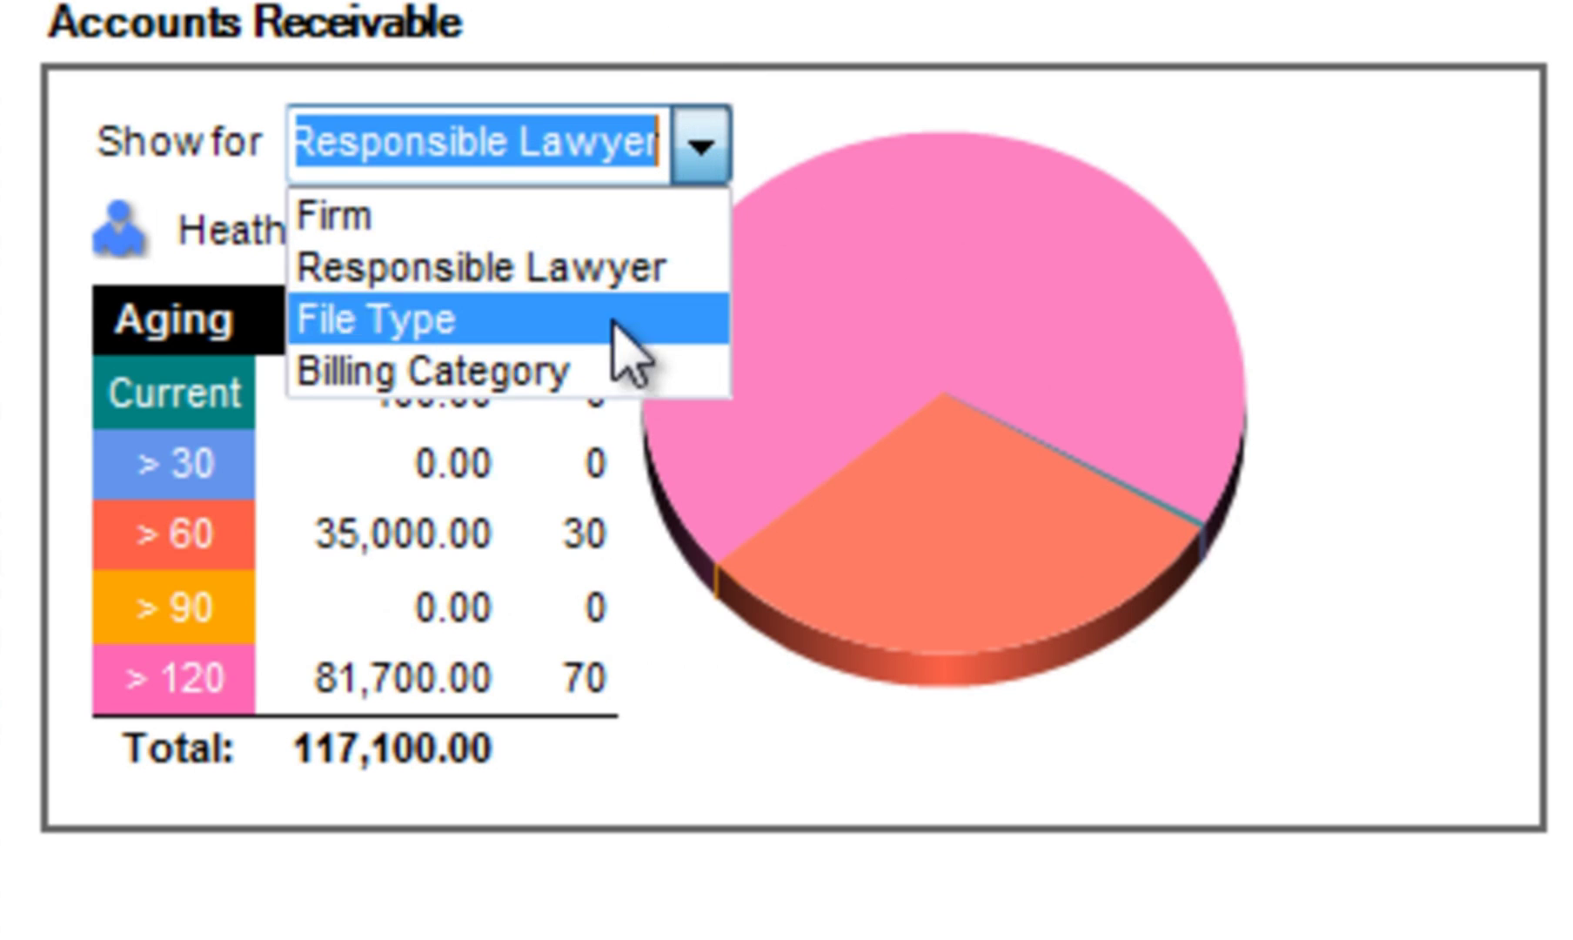
click(591, 271)
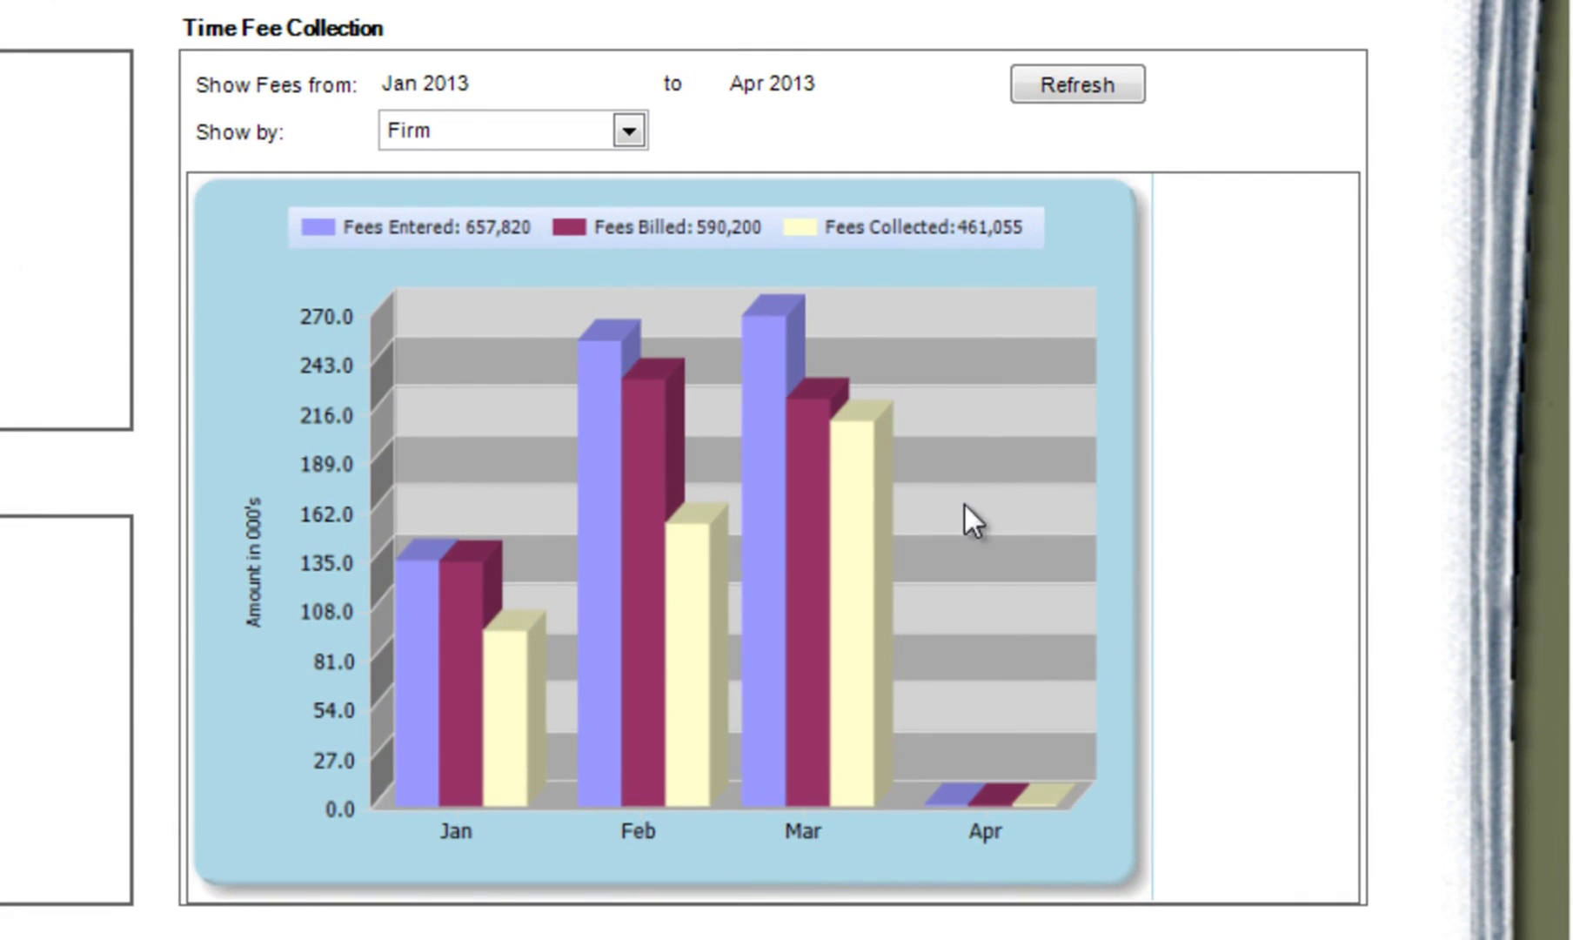
Keep the Time Fee Collection chart grouped by Firm and refresh it with the start month set to Oct 2012.
click(628, 133)
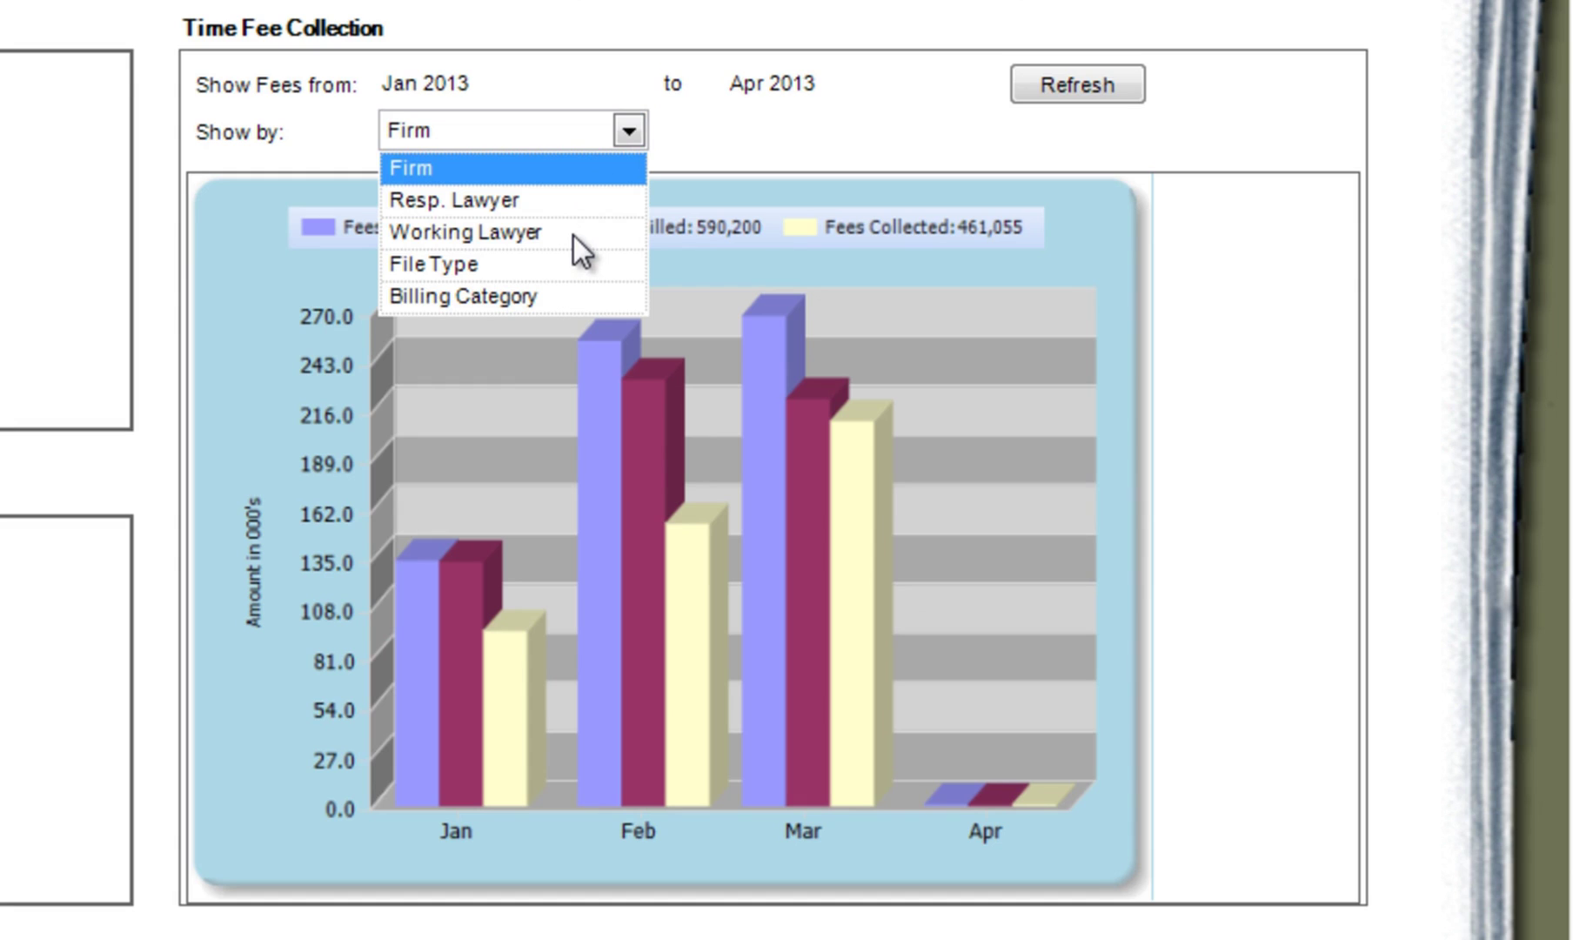
click(717, 133)
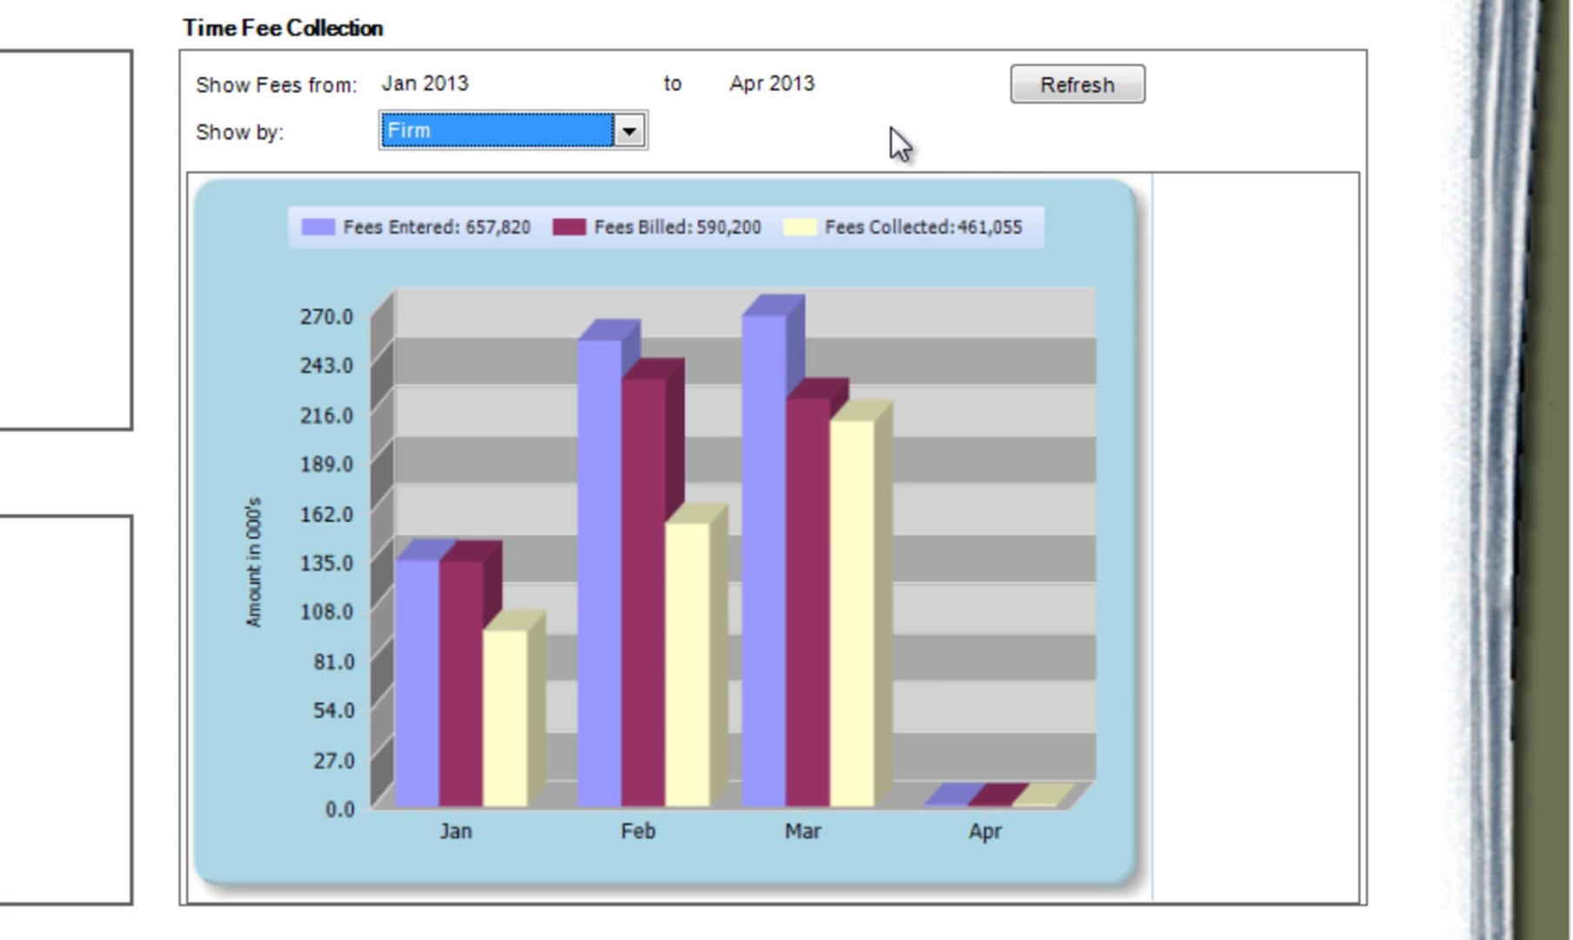
click(628, 84)
click(244, 141)
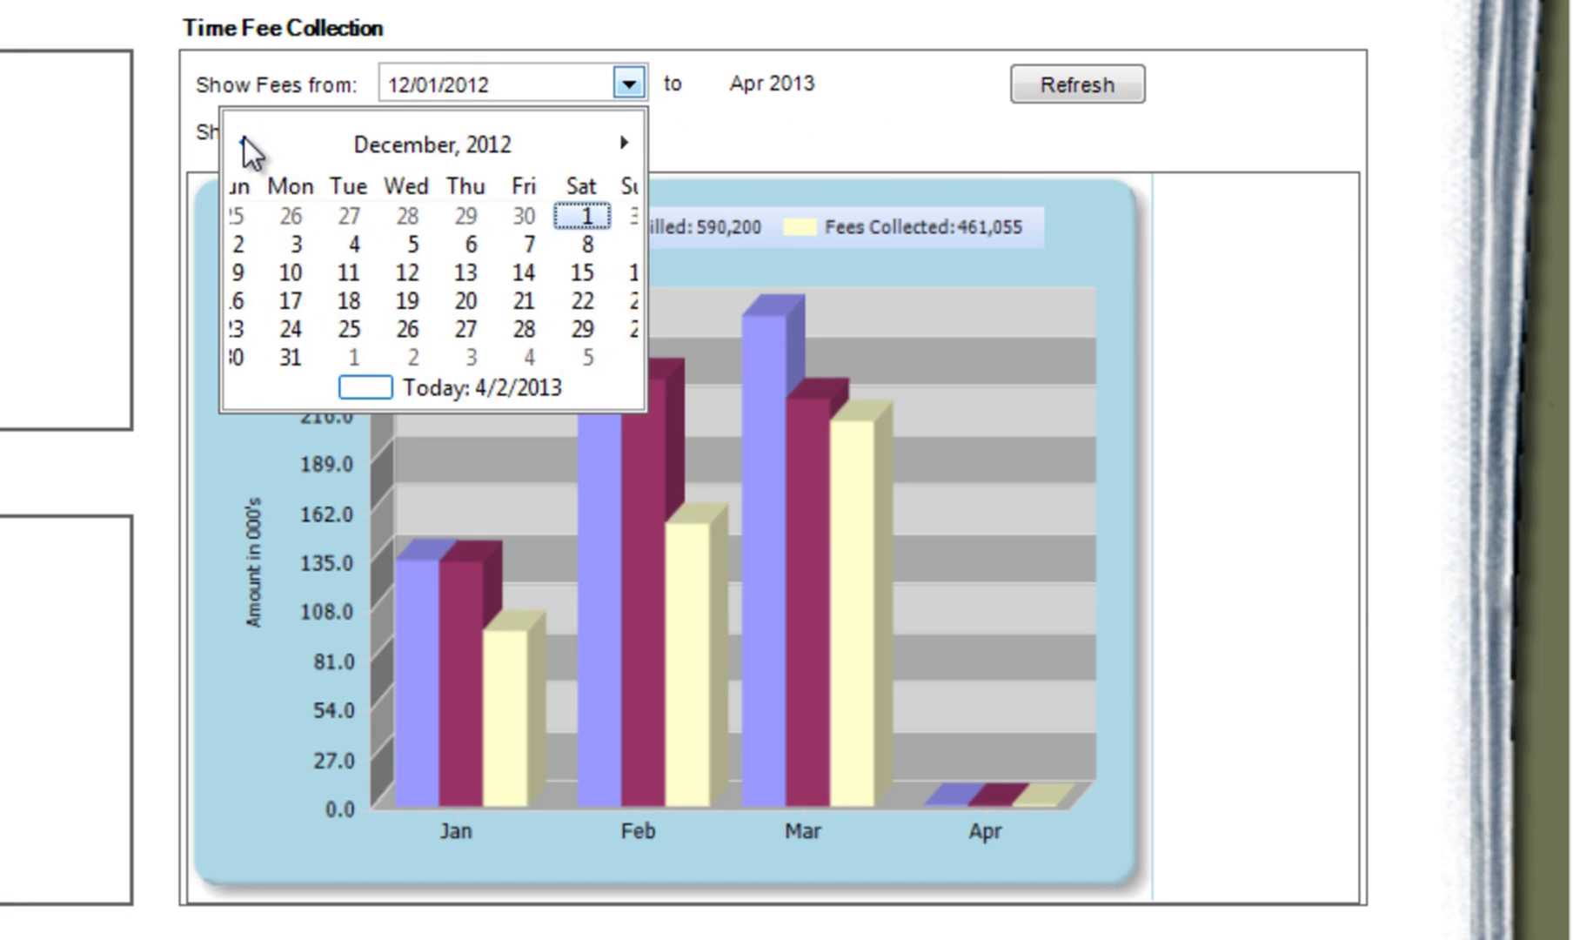
click(243, 139)
click(244, 140)
click(317, 212)
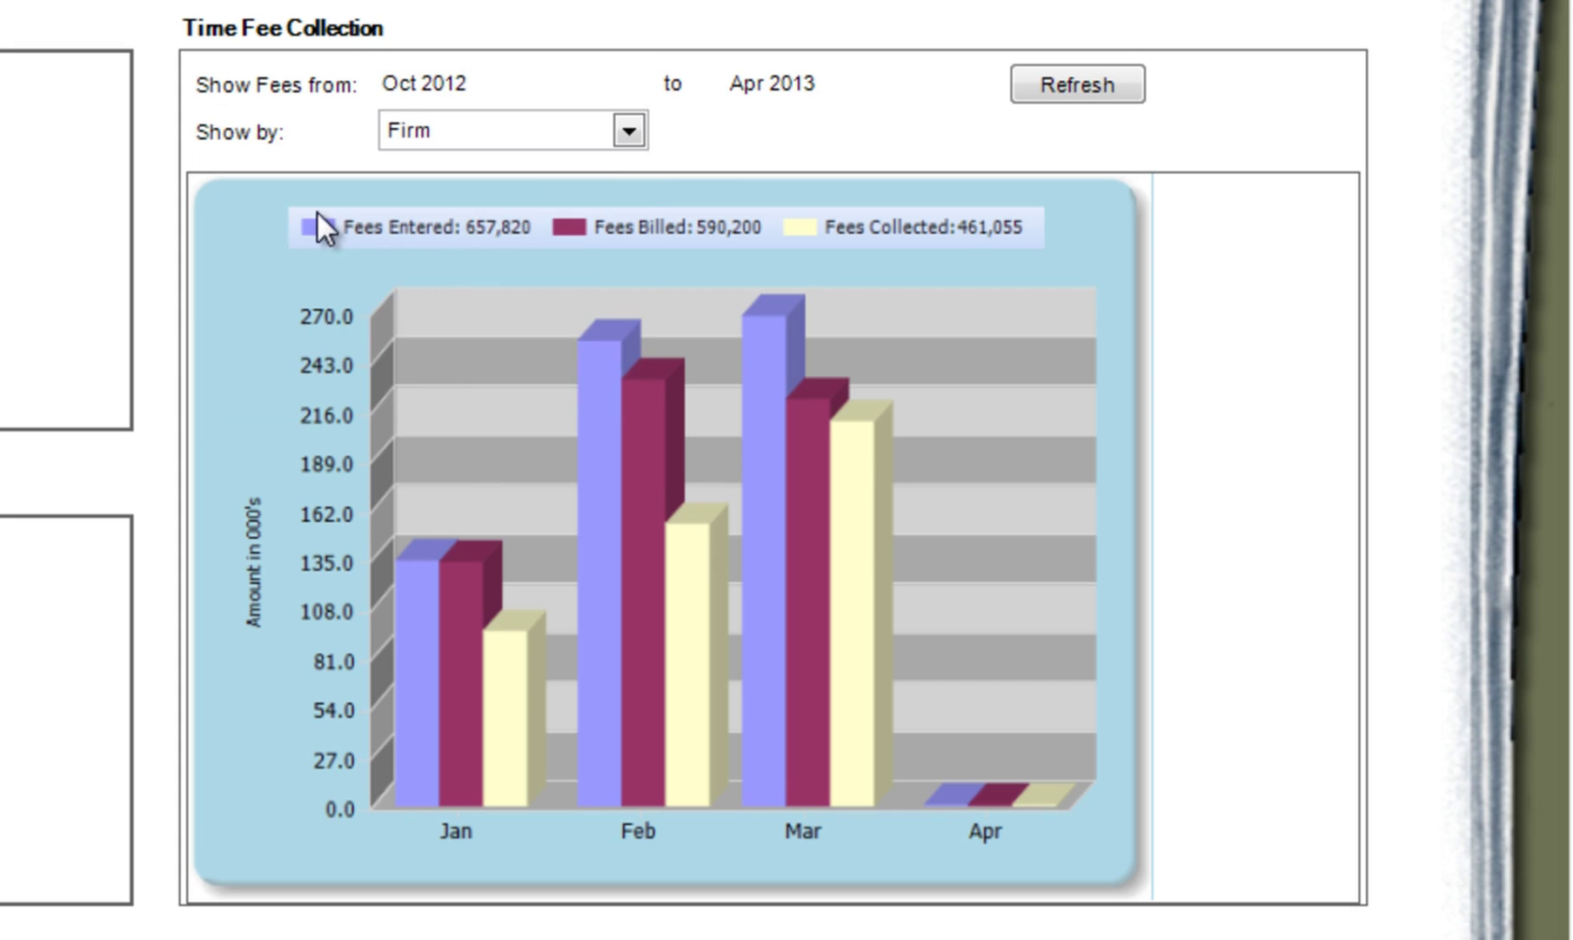
click(1068, 100)
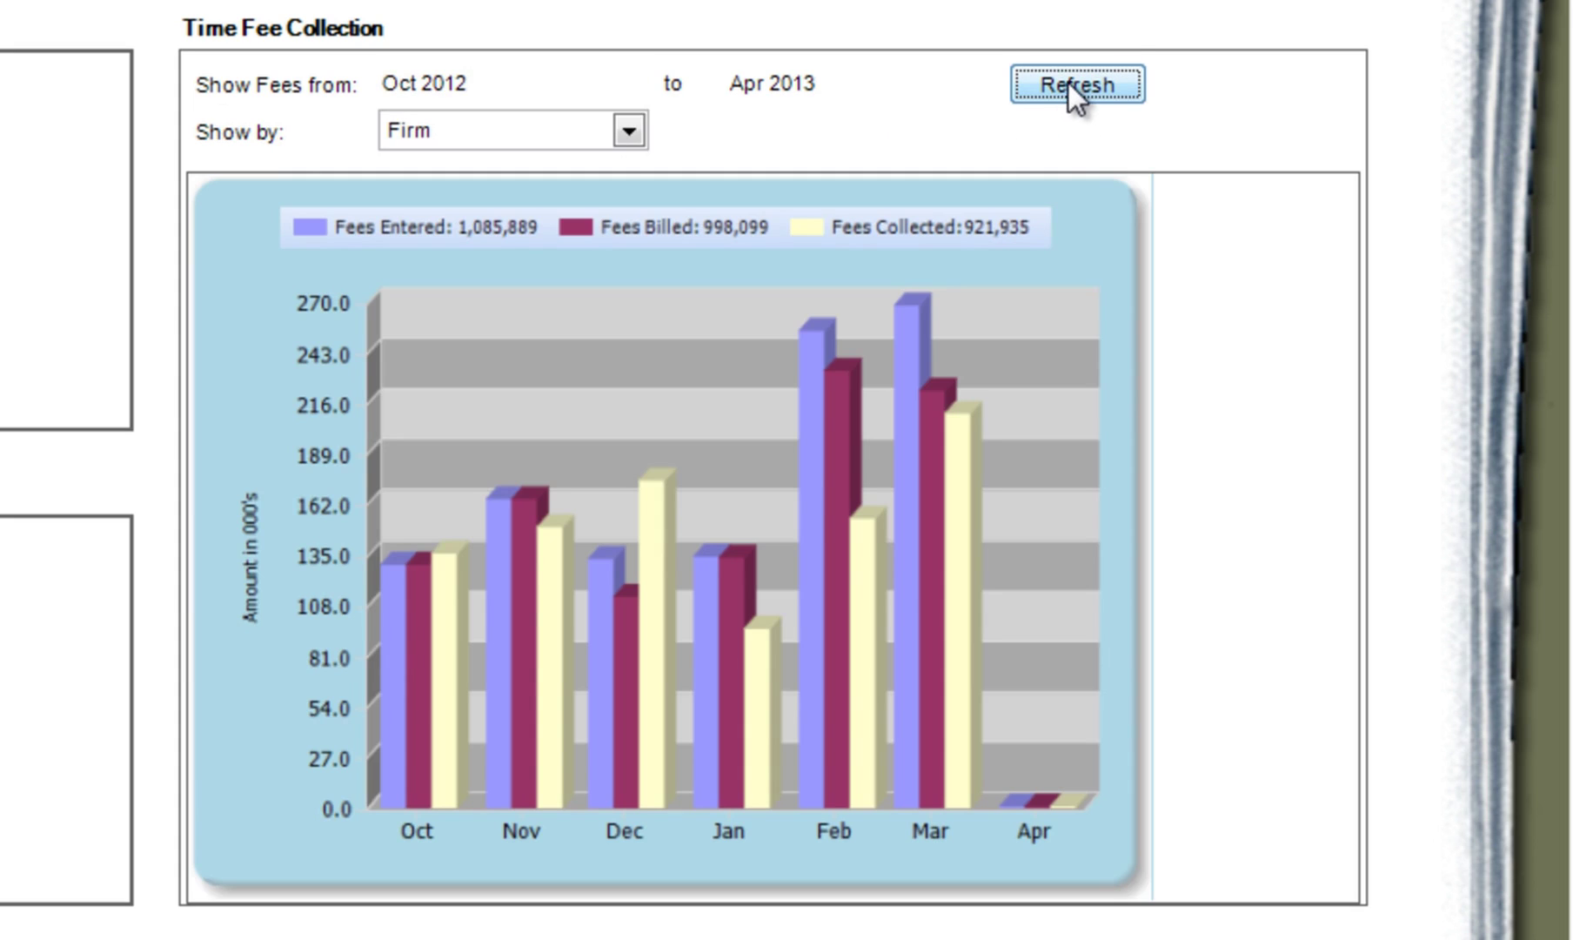